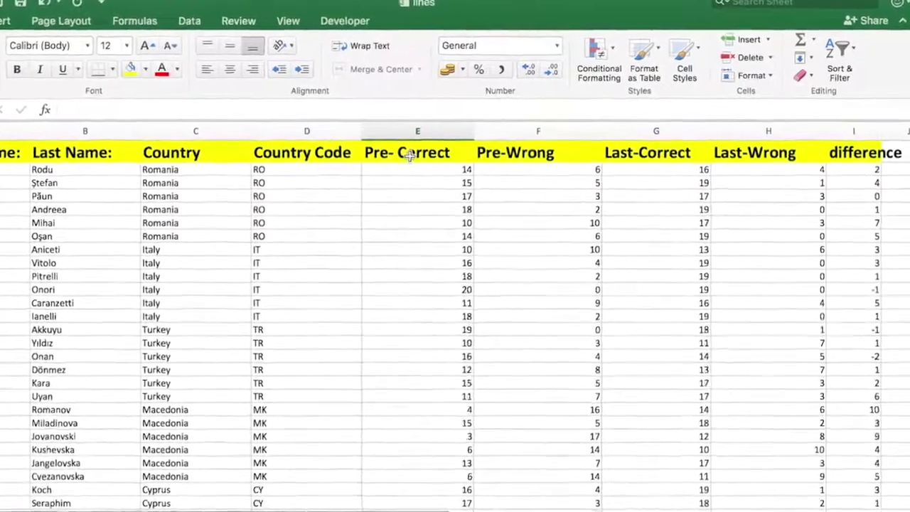
# Go through the header cells for the Pre-Correct, Pre-Wrong, Last-Correct and Last-Wrong columns
pyautogui.click(429, 151)
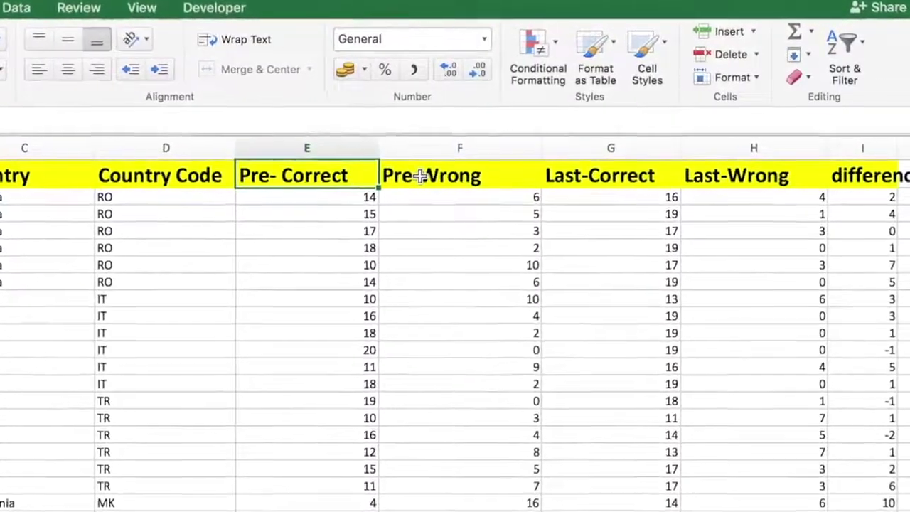
pyautogui.click(421, 176)
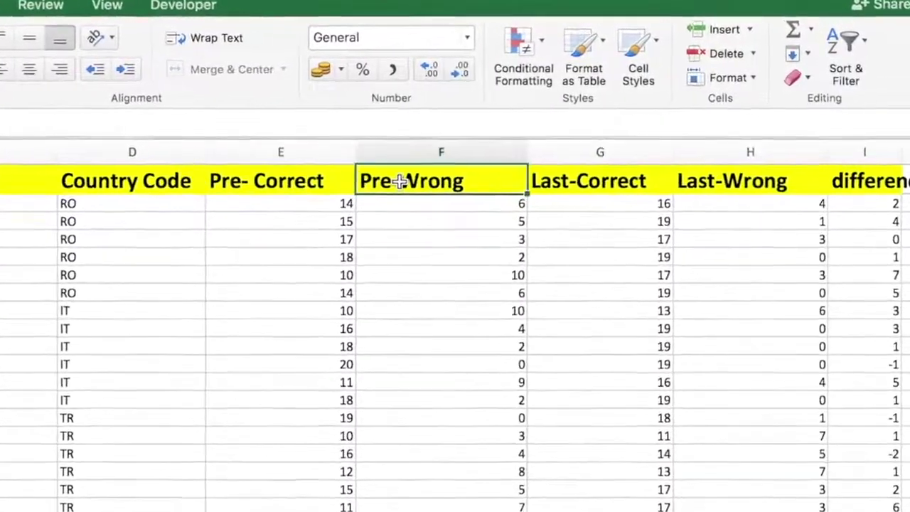
pyautogui.click(542, 204)
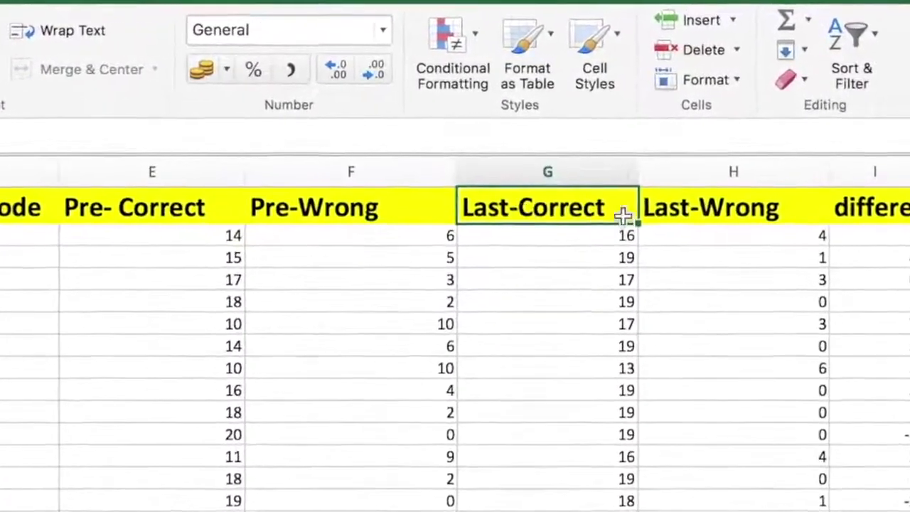
pyautogui.click(694, 203)
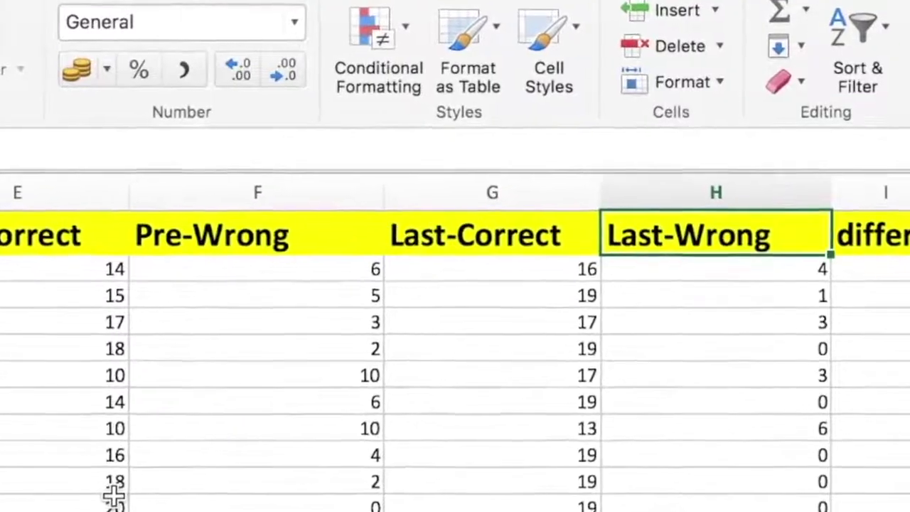
# Find the empty score cells in rows 30 and 31 at the end of the student list
pyautogui.scroll(-5, 137, 483)
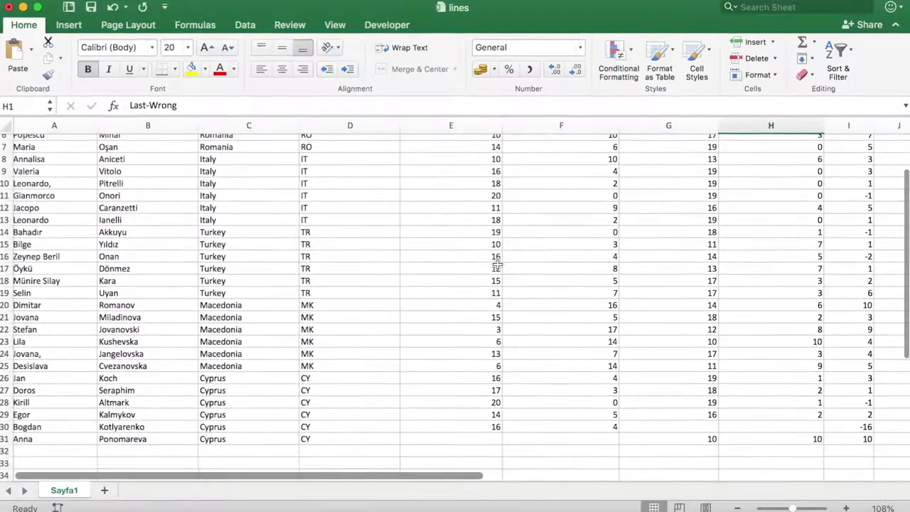
pyautogui.scroll(-3, 497, 264)
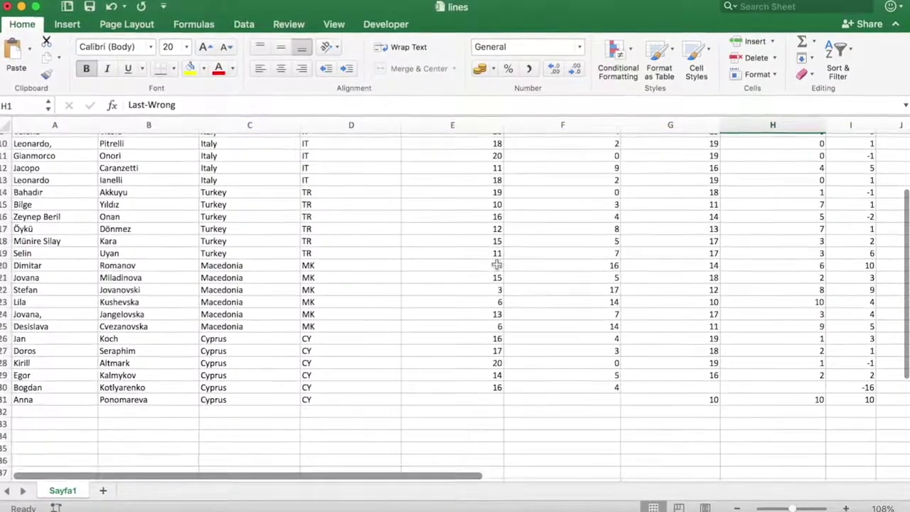
pyautogui.click(496, 398)
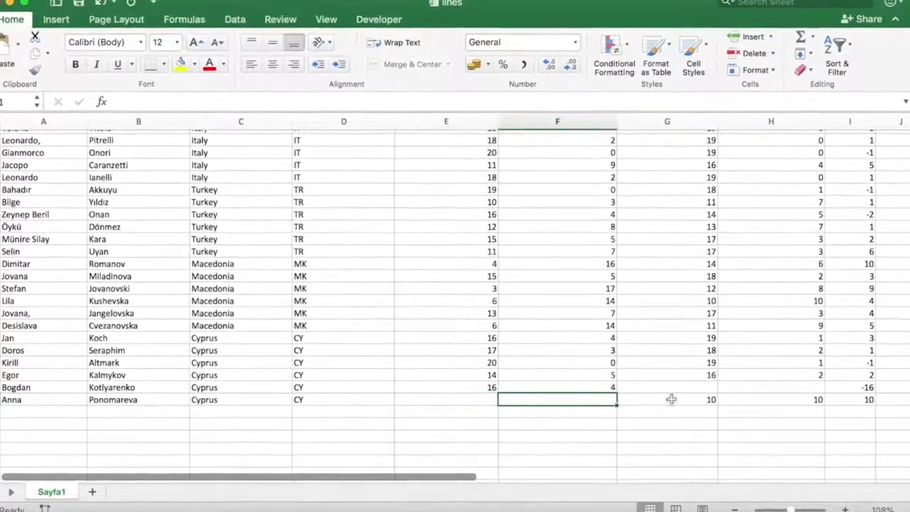
pyautogui.click(752, 390)
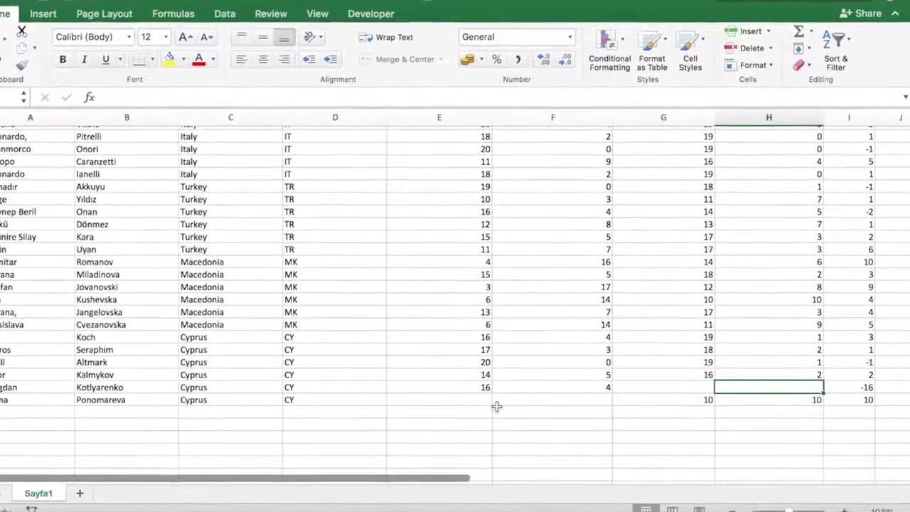
pyautogui.click(473, 402)
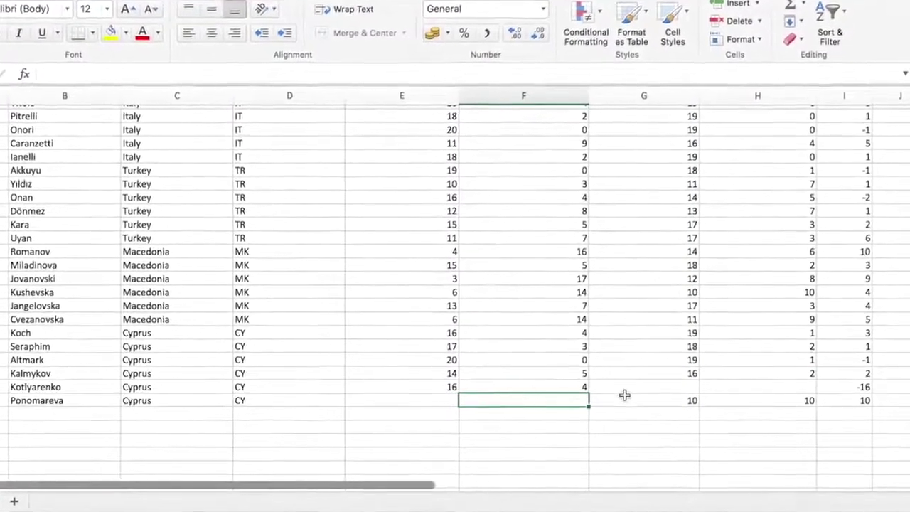
pyautogui.click(683, 386)
pyautogui.click(745, 387)
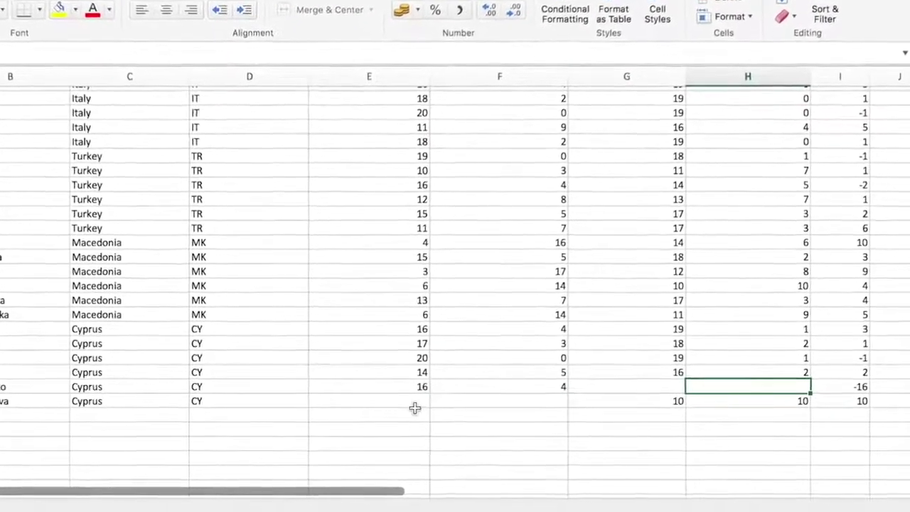
# Fill in the missing pre-test scores in row 31 with 10 for Pre-Correct and 10 for Pre-Wrong
pyautogui.click(409, 402)
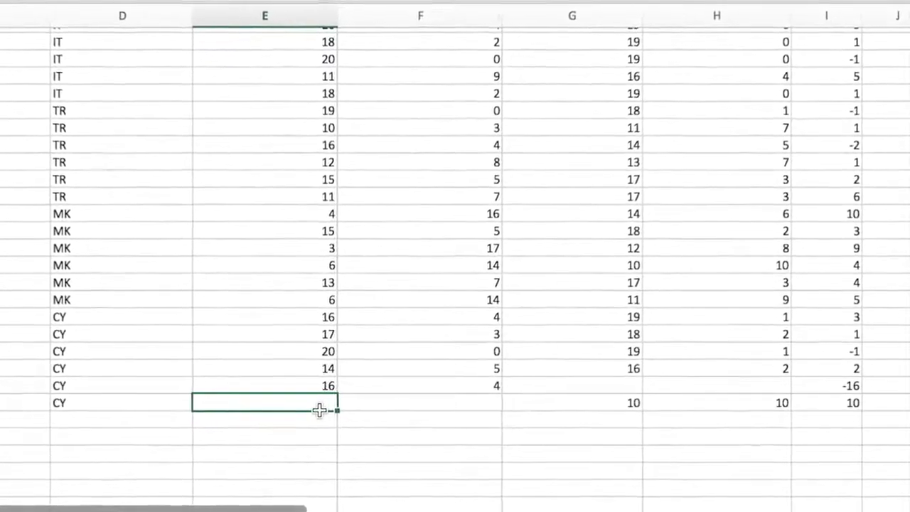
pyautogui.write('1')
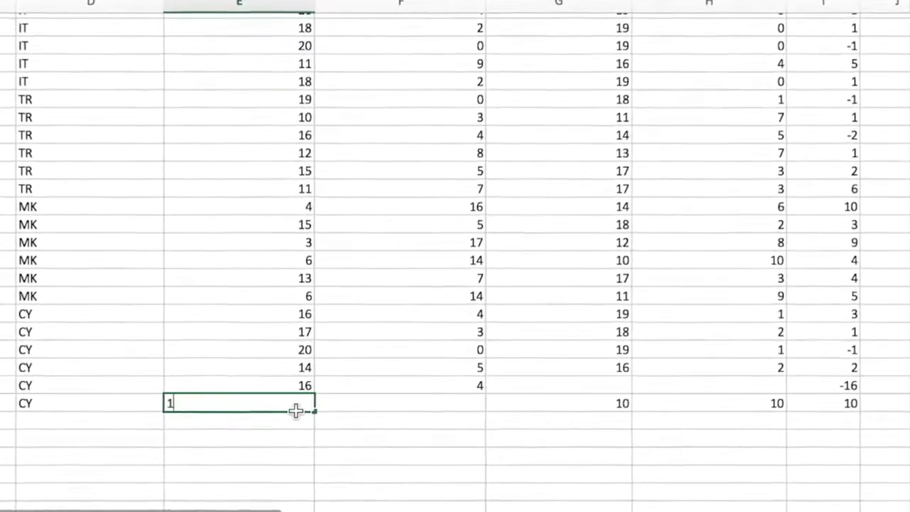
pyautogui.write('0')
pyautogui.click(439, 404)
pyautogui.write('10')
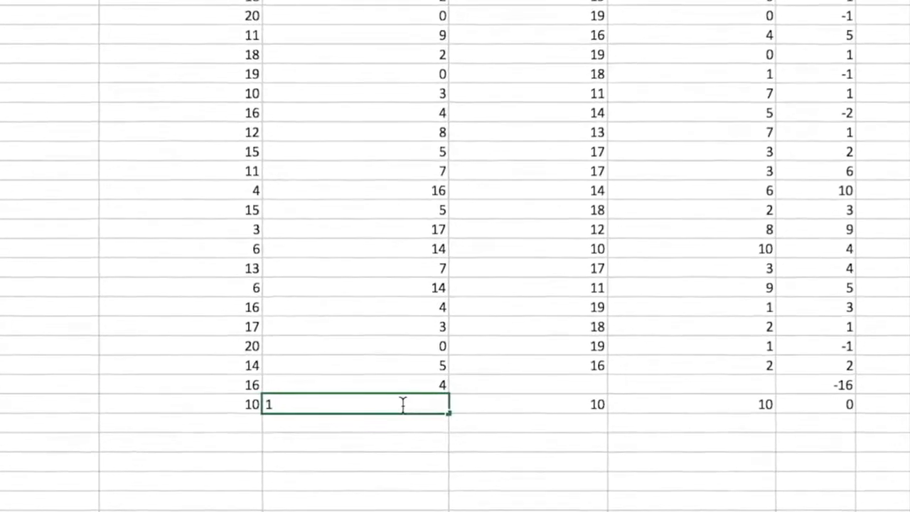
# Fill in the missing last-test scores in row 30 with 16 for Last-Correct and 4 for Last-Wrong
pyautogui.click(533, 384)
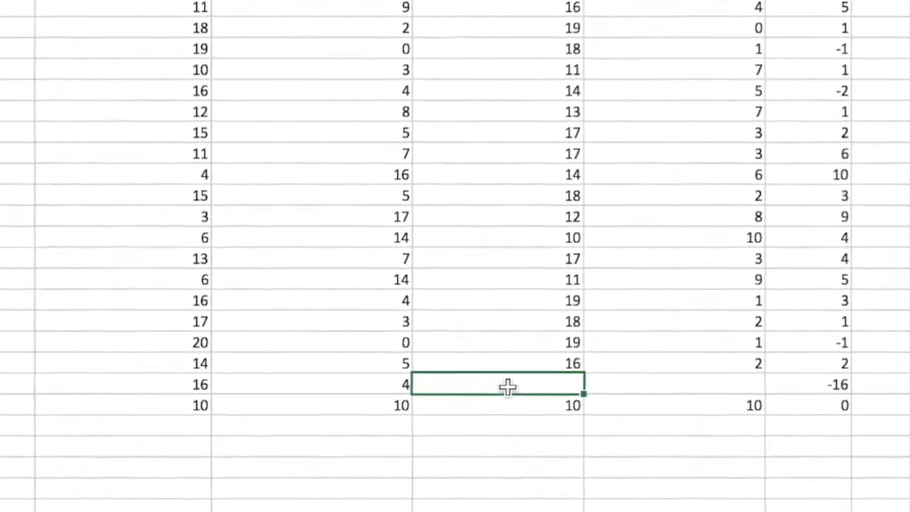
pyautogui.write('16')
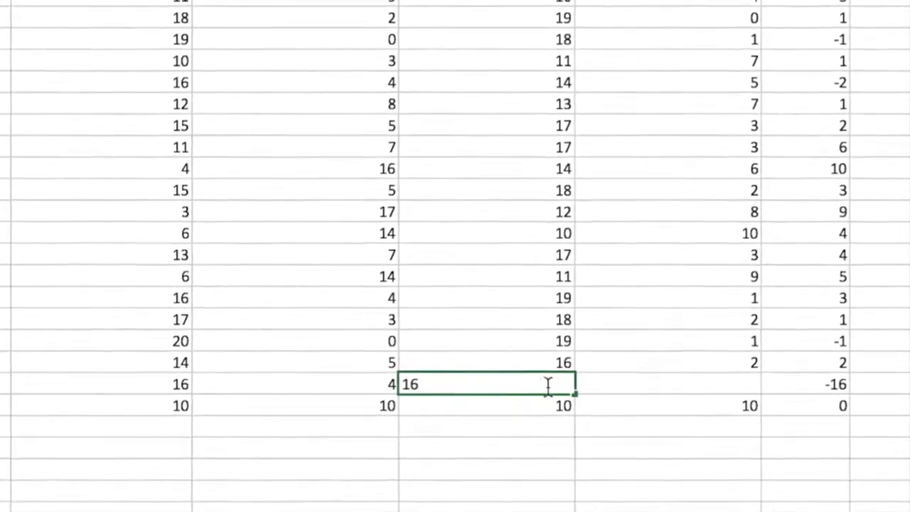
pyautogui.click(647, 379)
pyautogui.write('4')
pyautogui.click(609, 409)
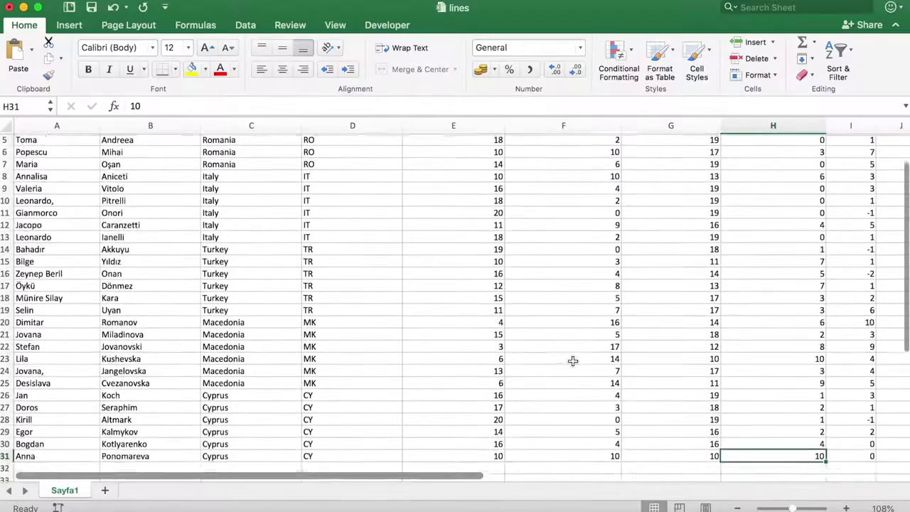
# Compare the first student's Last-Correct and Pre-Correct scores in row 2 and check the difference formula in I2
pyautogui.scroll(3, 574, 361)
pyautogui.scroll(-2, 573, 362)
pyautogui.scroll(2, 573, 361)
pyautogui.scroll(-3, 573, 361)
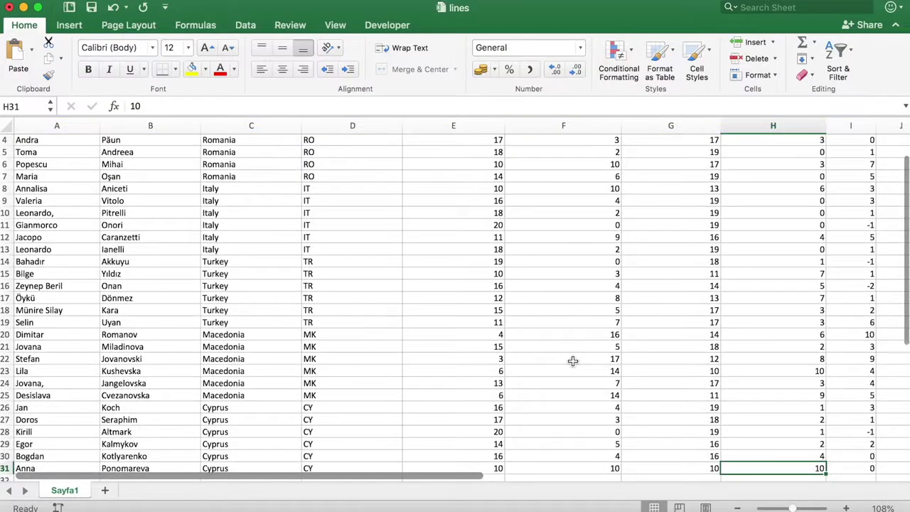
pyautogui.scroll(-2, 573, 361)
pyautogui.scroll(3, 573, 362)
pyautogui.hscroll(1, 573, 361)
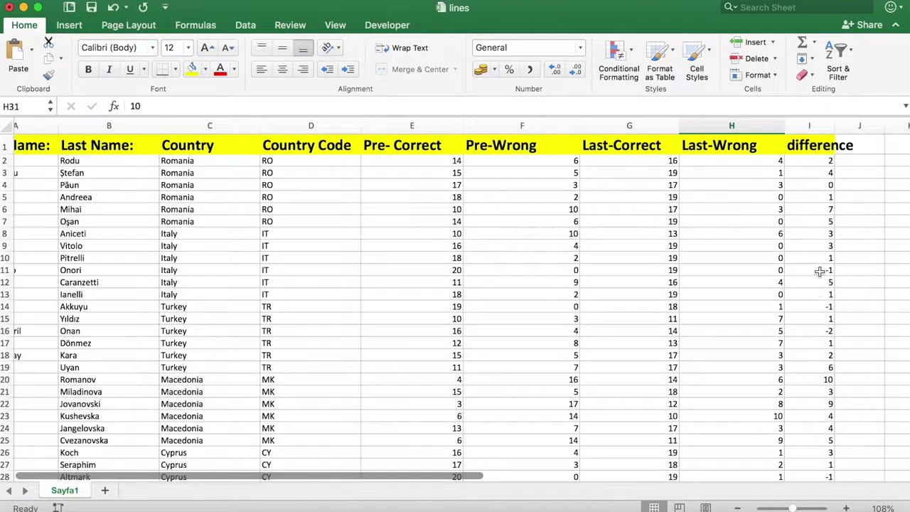
pyautogui.click(657, 161)
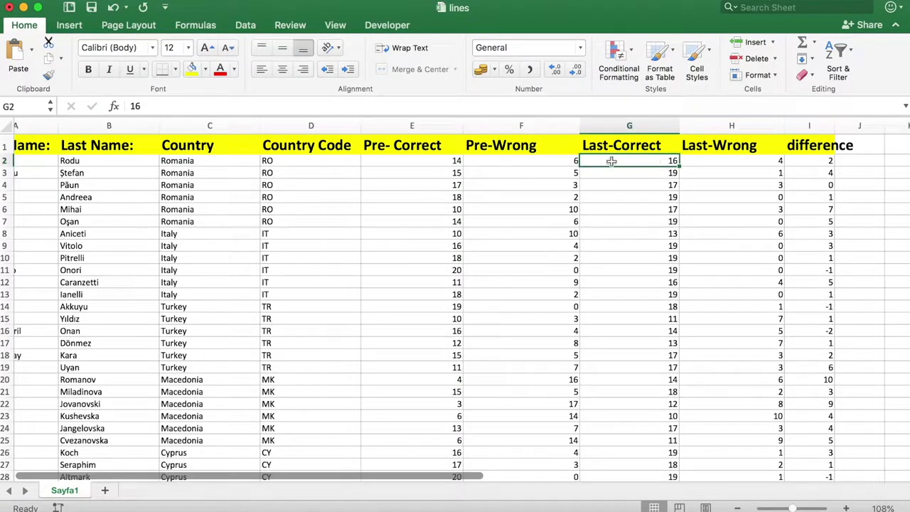
pyautogui.click(432, 162)
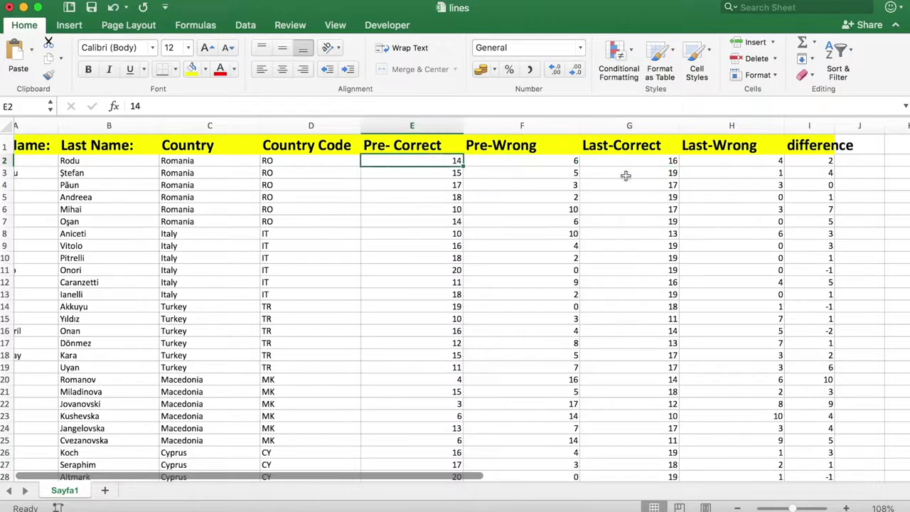
pyautogui.click(644, 162)
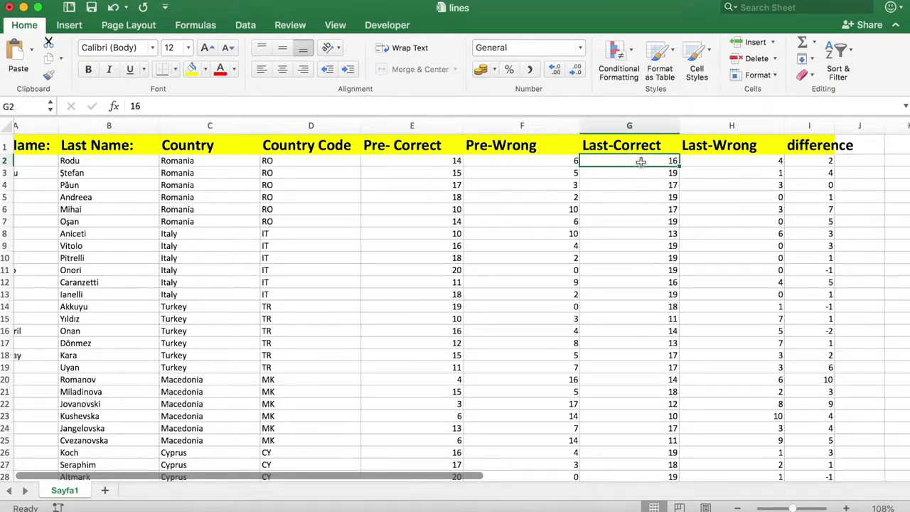
pyautogui.click(455, 164)
pyautogui.click(825, 162)
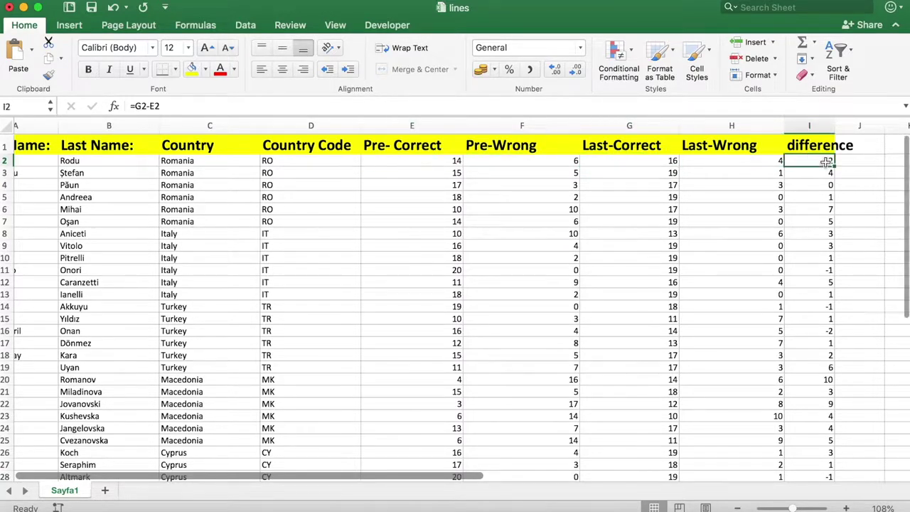
# Inspect the cells with negative values in the difference column, down to the Cyprus rows
pyautogui.scroll(-1, 832, 260)
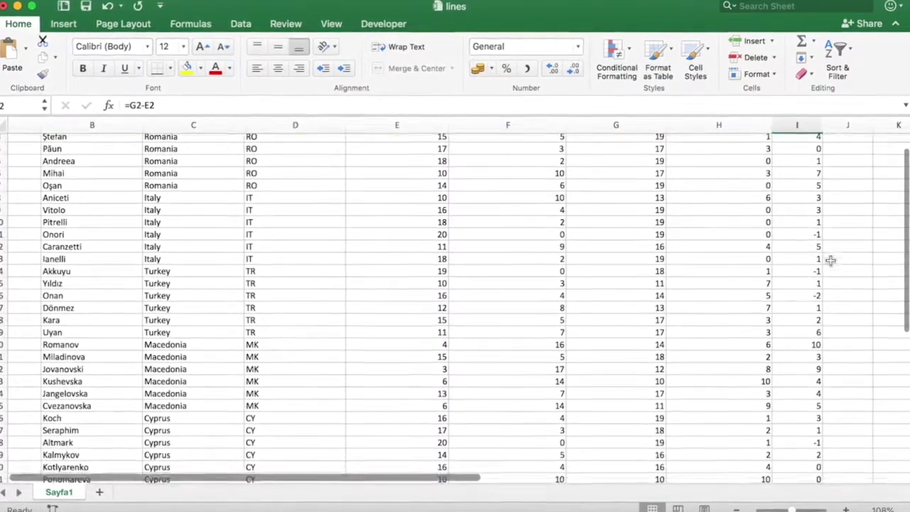
pyautogui.click(808, 235)
pyautogui.click(804, 273)
pyautogui.click(798, 302)
pyautogui.scroll(-4, 793, 306)
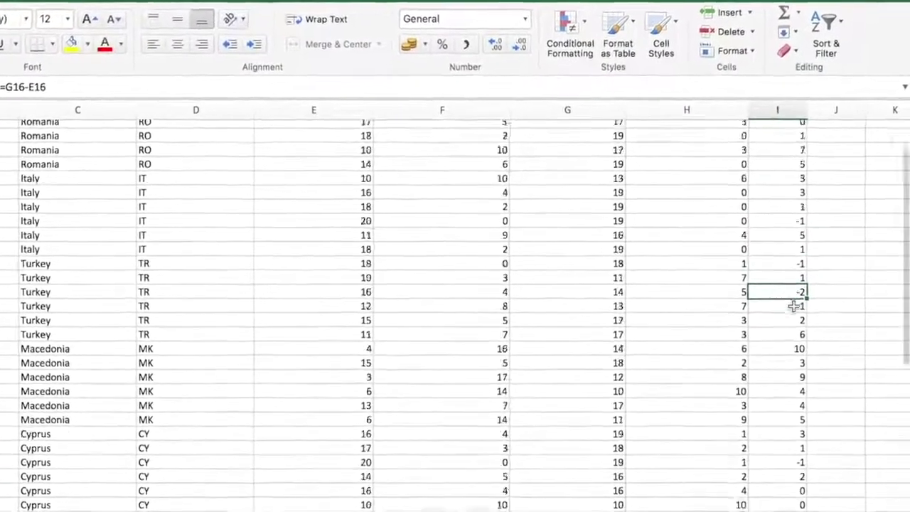
pyautogui.click(788, 430)
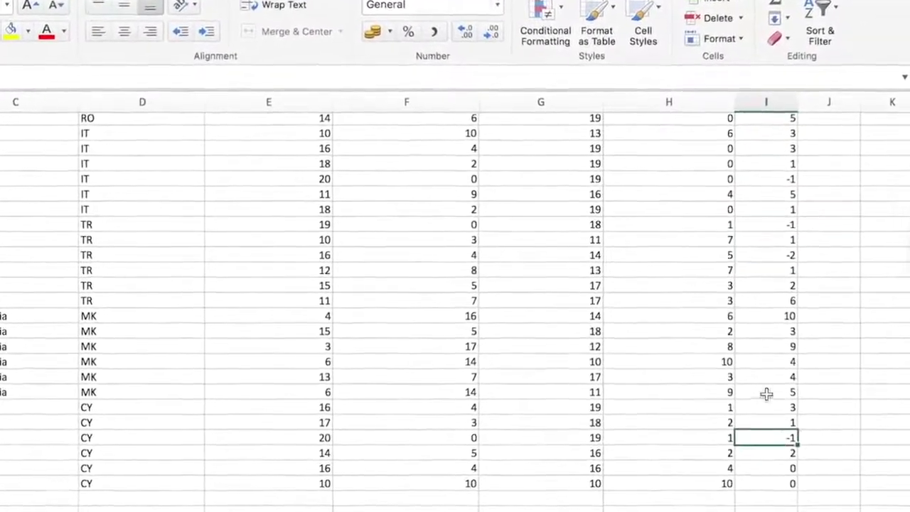
pyautogui.scroll(5, 760, 354)
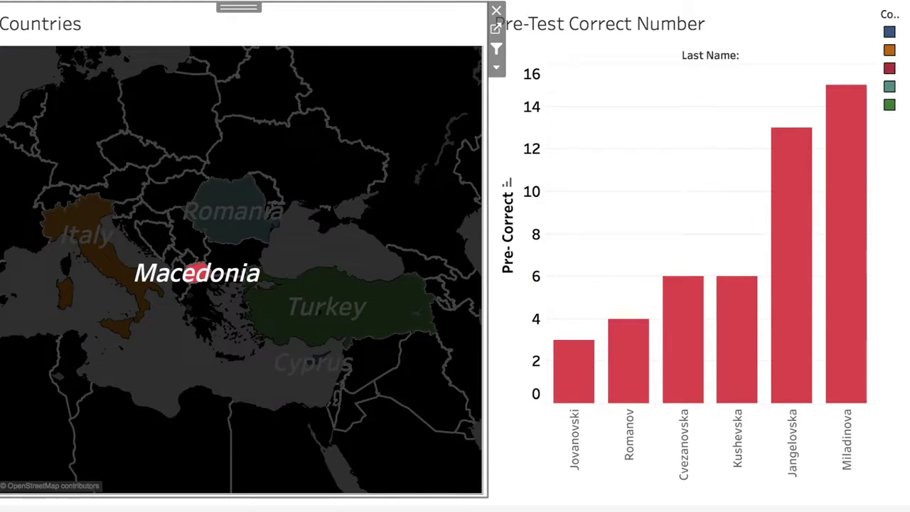
# In the map dashboard, clear the Macedonia selection, filter the pre-test chart to Italy and inspect its students' bars
pyautogui.click(142, 375)
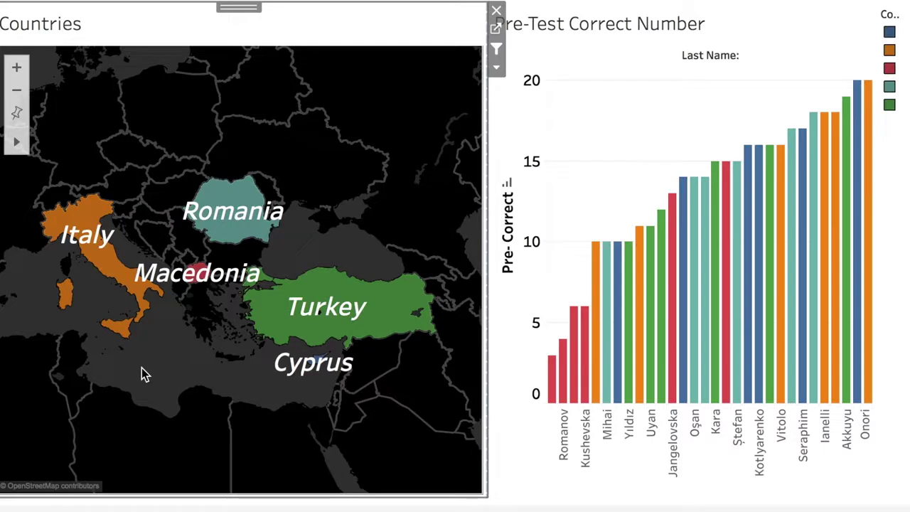
pyautogui.click(106, 266)
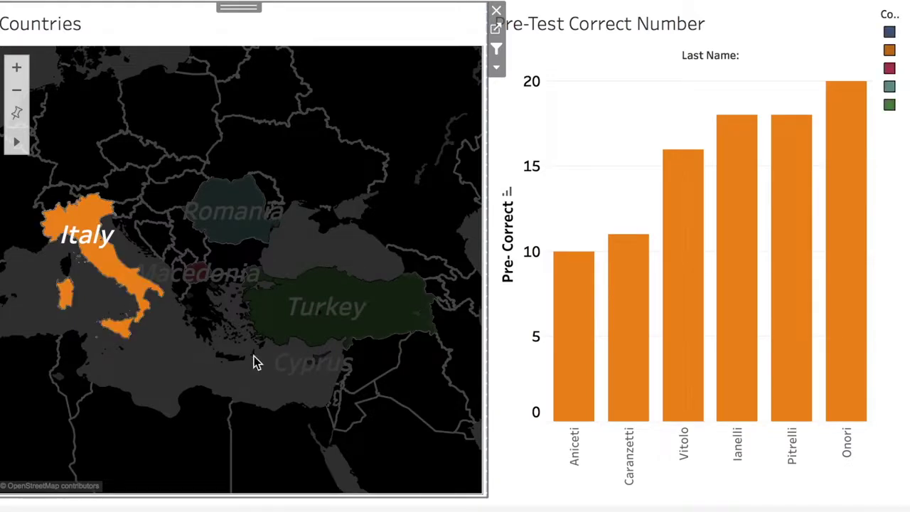
pyautogui.click(629, 342)
pyautogui.click(574, 340)
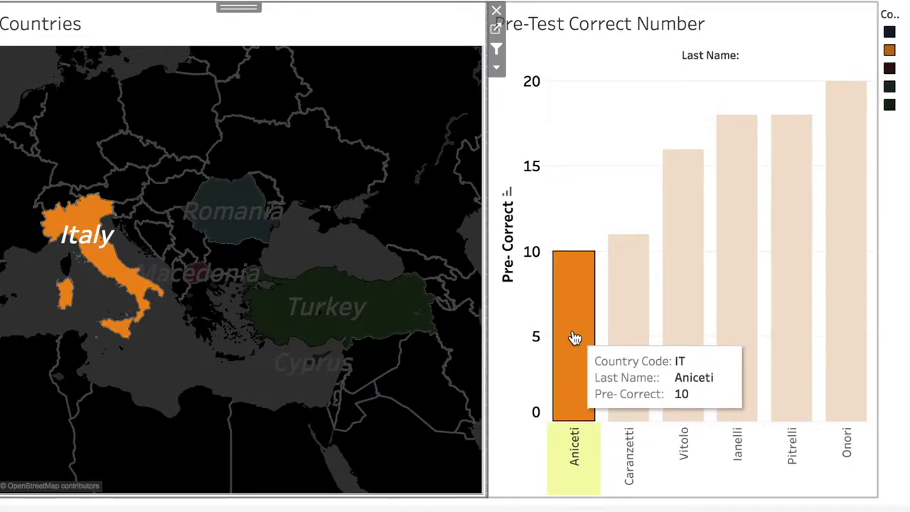
pyautogui.click(682, 323)
pyautogui.click(739, 313)
pyautogui.click(796, 308)
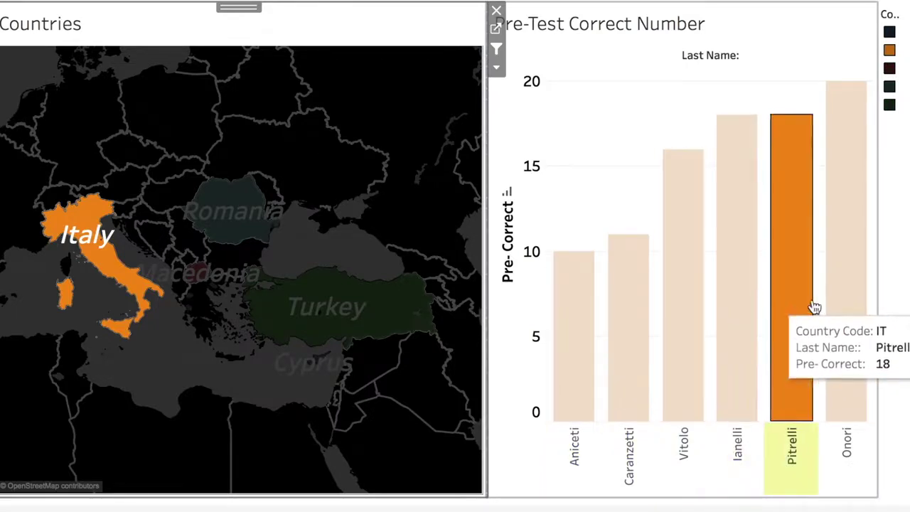
pyautogui.click(853, 300)
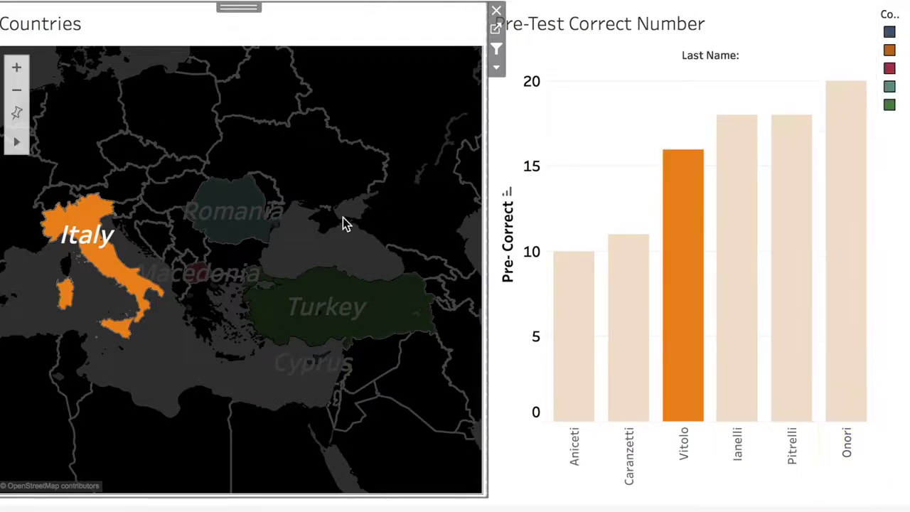
# Filter the pre-test chart to Romania and to Turkey, inspecting individual students' bars for each country
pyautogui.click(242, 212)
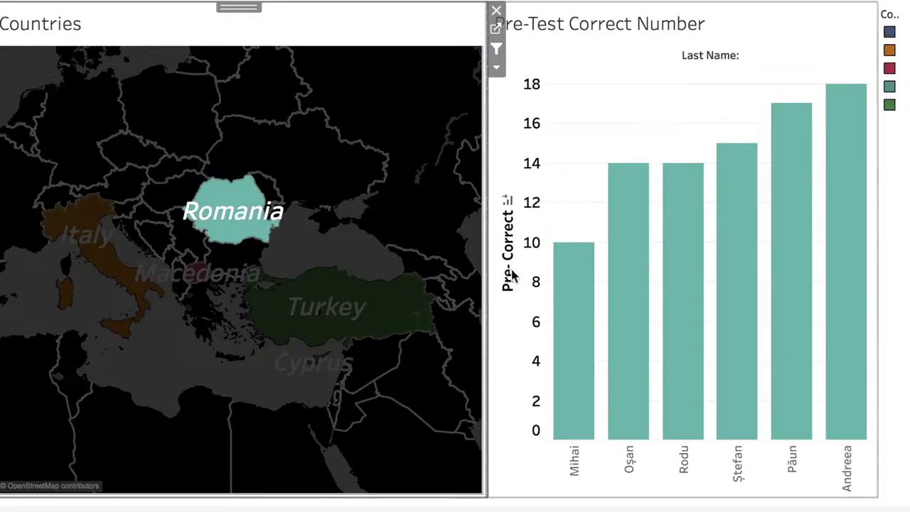
pyautogui.click(569, 296)
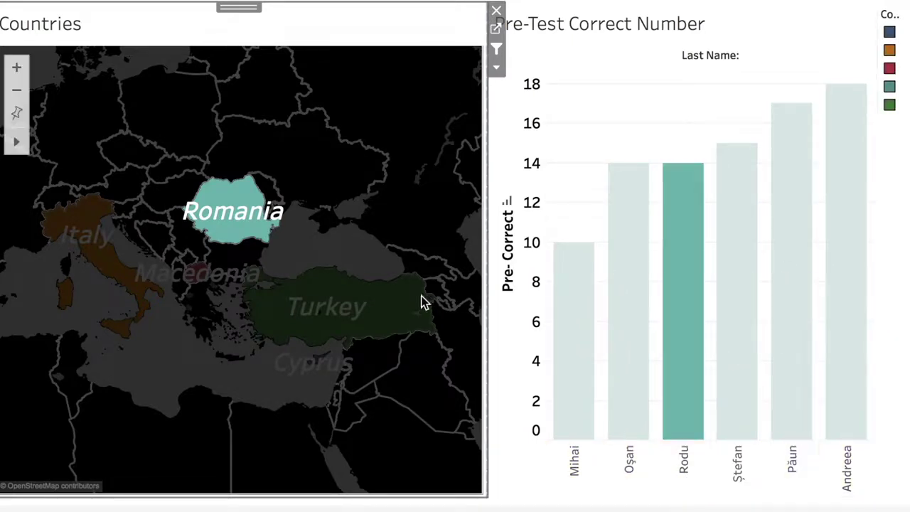
pyautogui.click(367, 306)
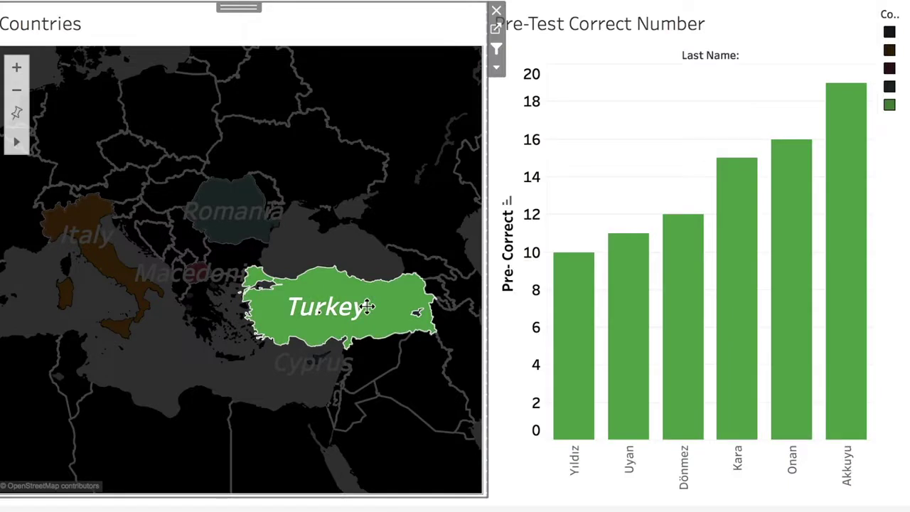
pyautogui.moveTo(576, 338)
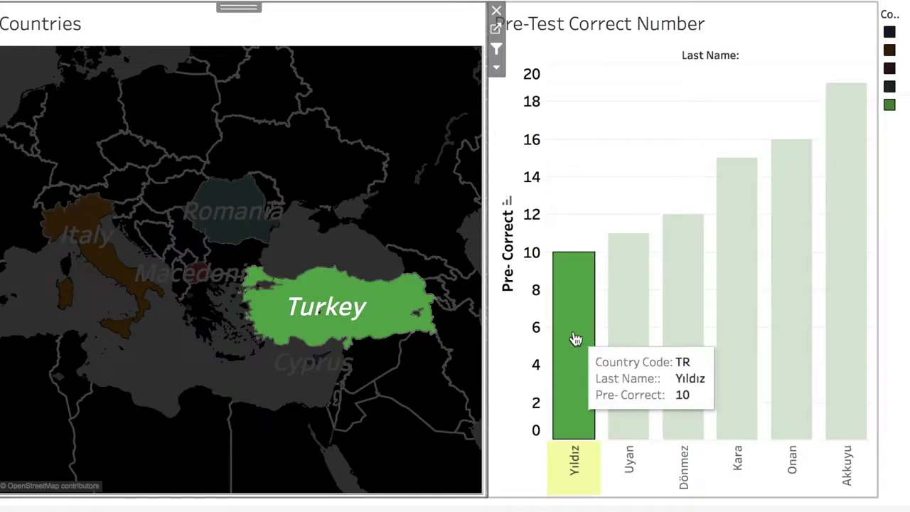
pyautogui.moveTo(819, 306)
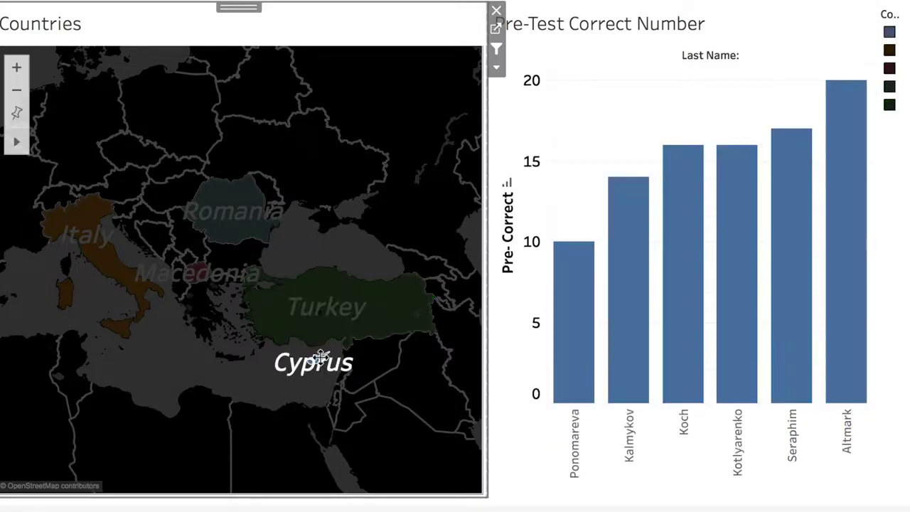
# Inspect the Cyprus students' pre-test bars, filter the chart to Macedonia and inspect its students' bars
pyautogui.click(572, 322)
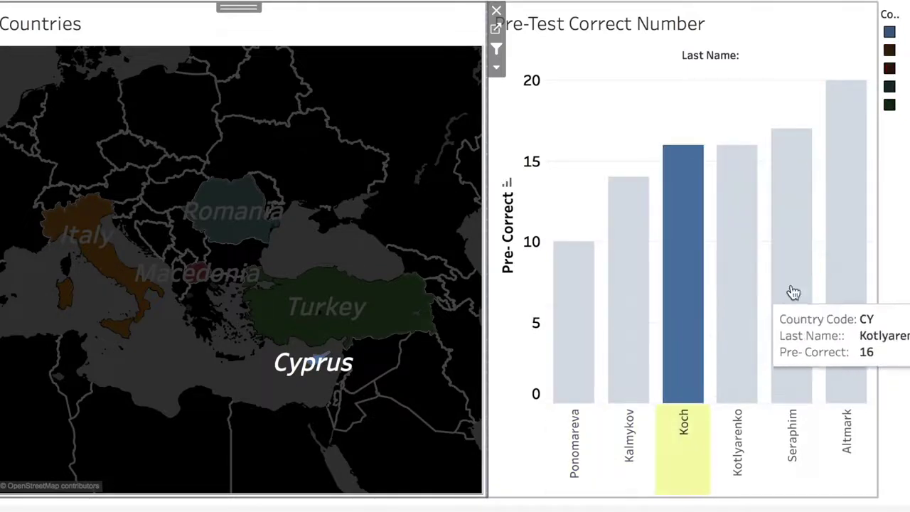
pyautogui.moveTo(846, 287)
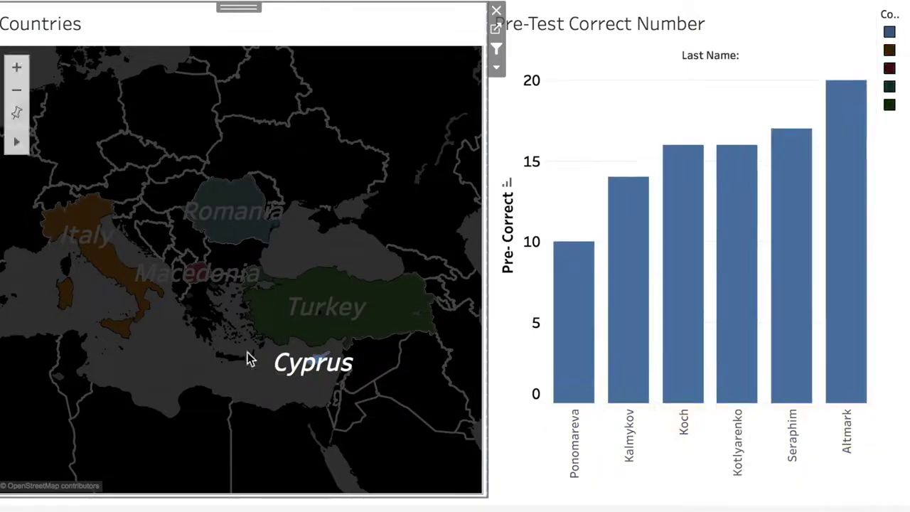
pyautogui.click(201, 286)
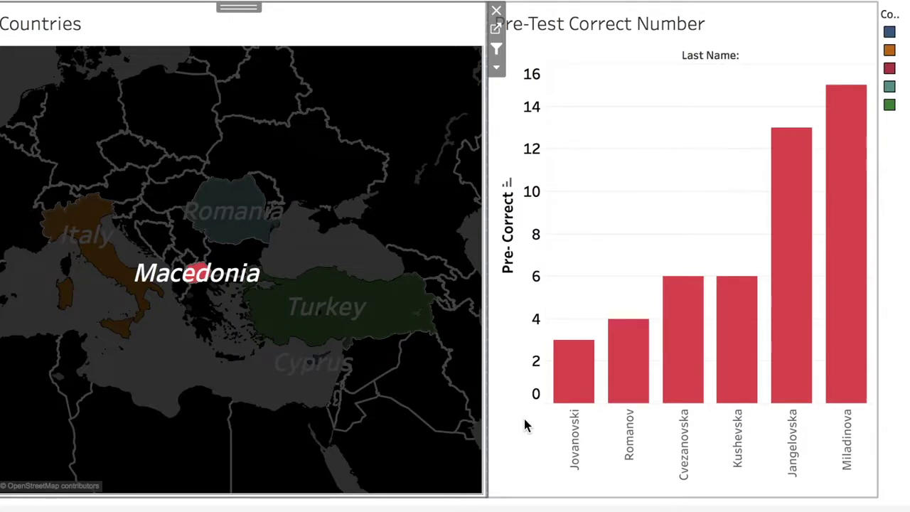
pyautogui.click(579, 396)
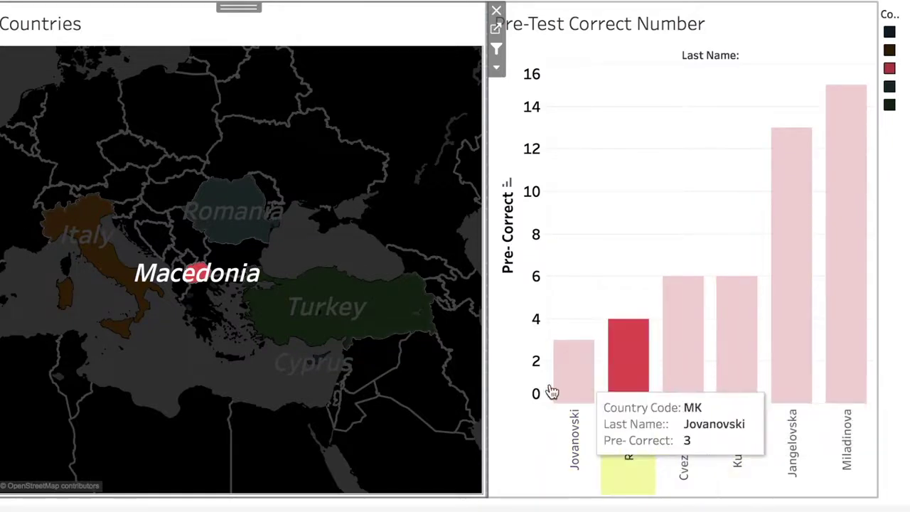
pyautogui.click(739, 371)
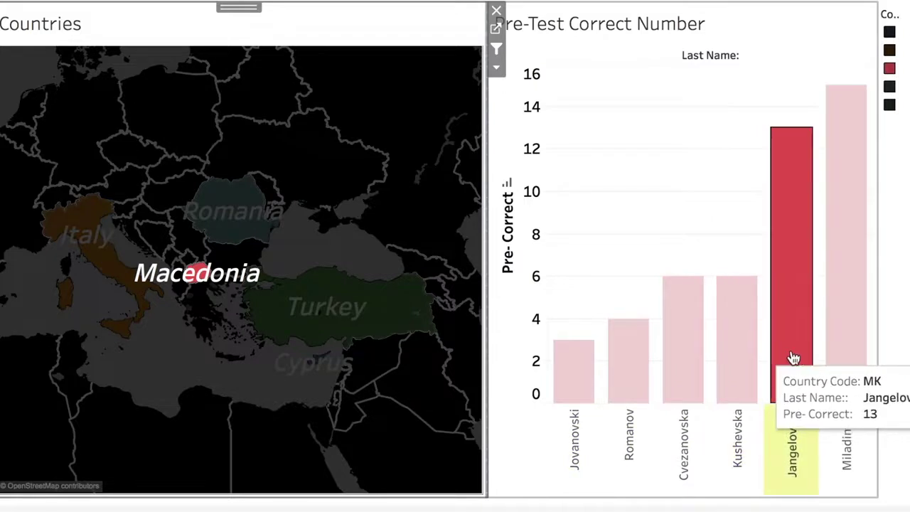
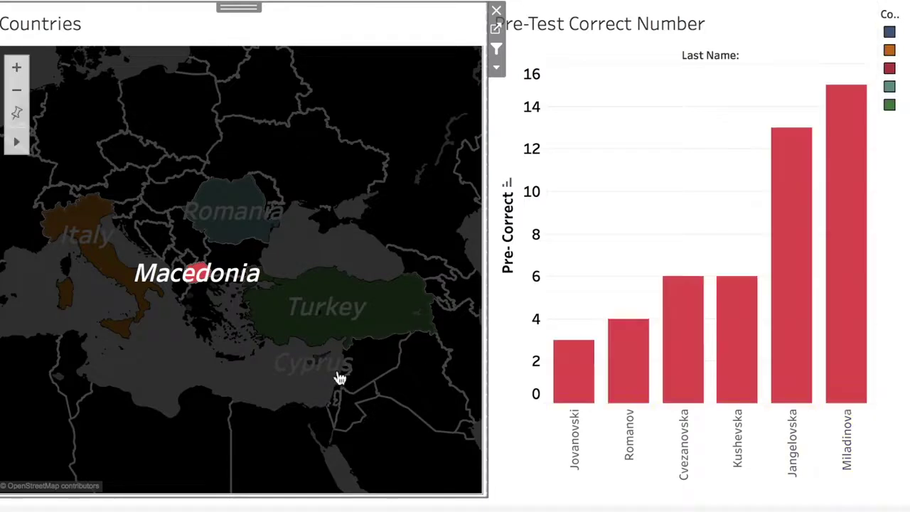
pyautogui.click(212, 418)
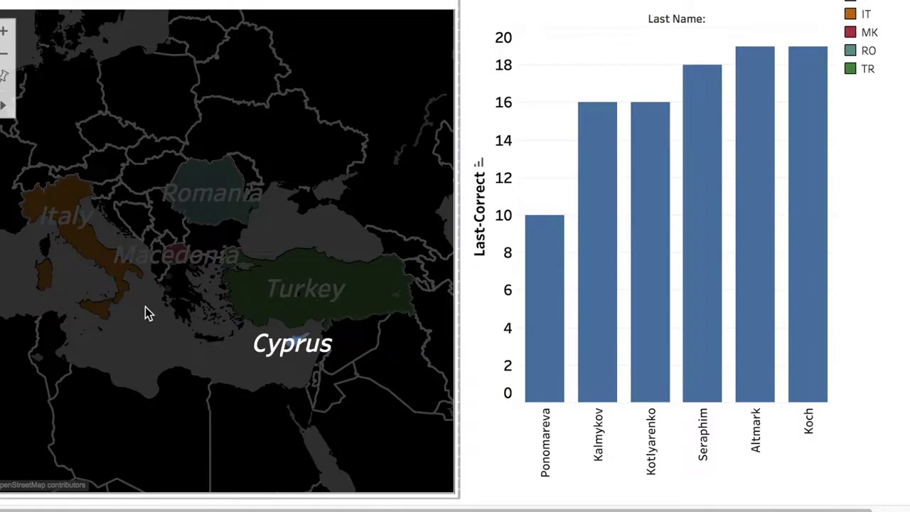
# In the last-test dashboard, filter the chart to Italy, Romania, Turkey and Macedonia in turn to view their students' scores
pyautogui.click(105, 260)
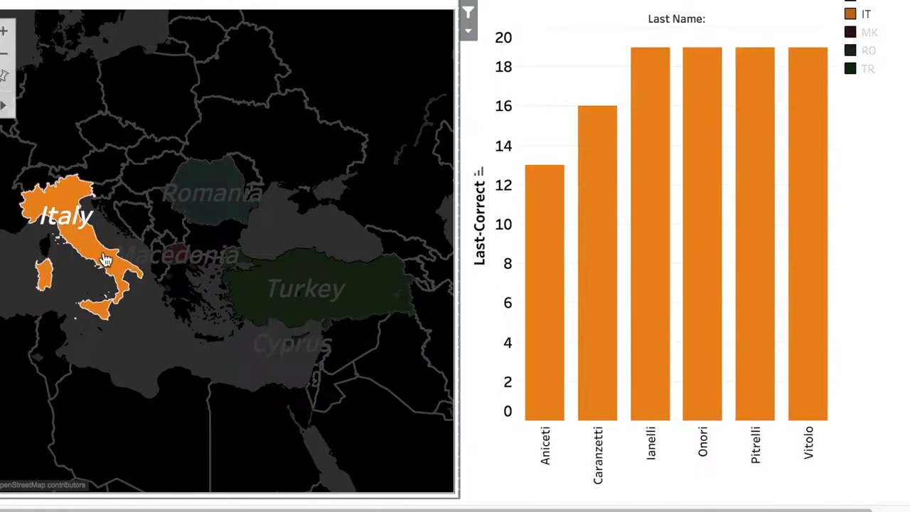
pyautogui.click(183, 204)
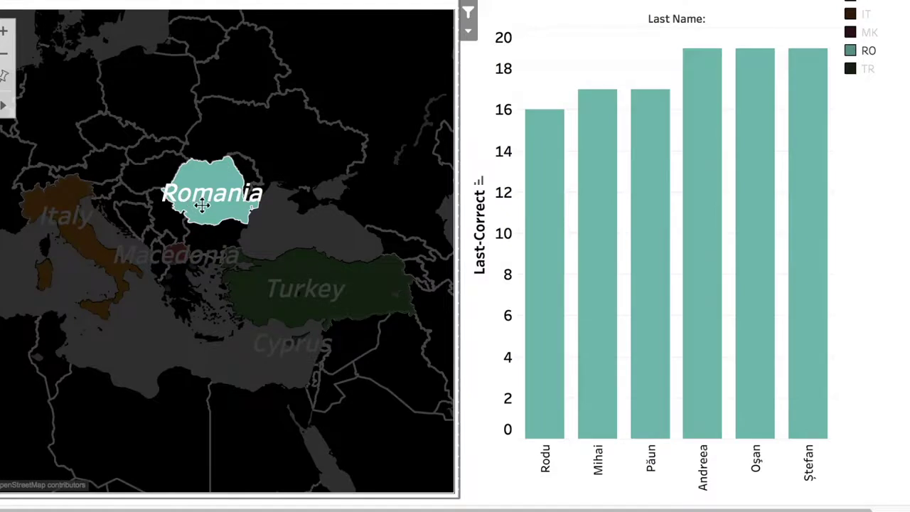
pyautogui.click(261, 287)
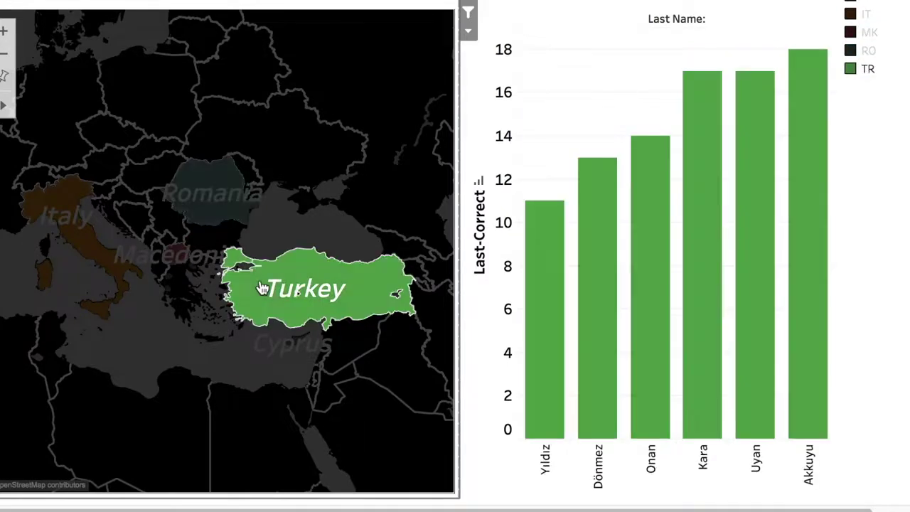
pyautogui.click(532, 264)
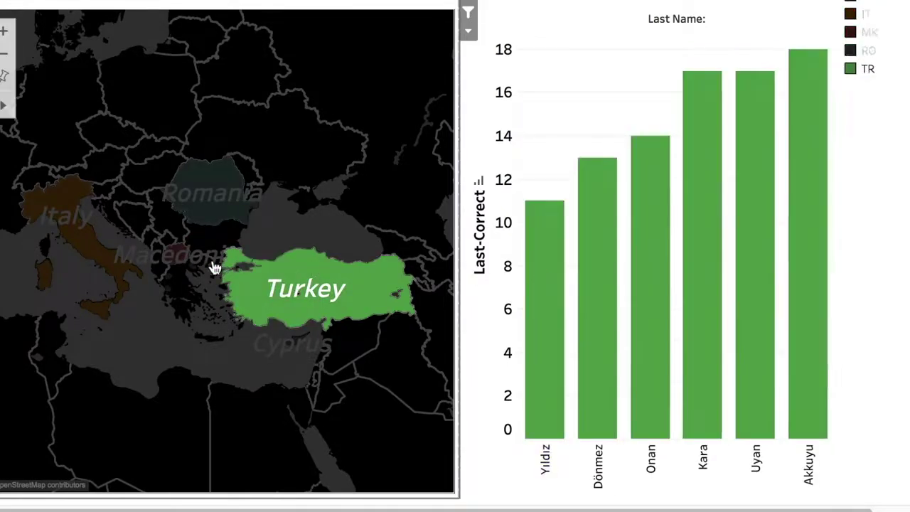
pyautogui.click(186, 257)
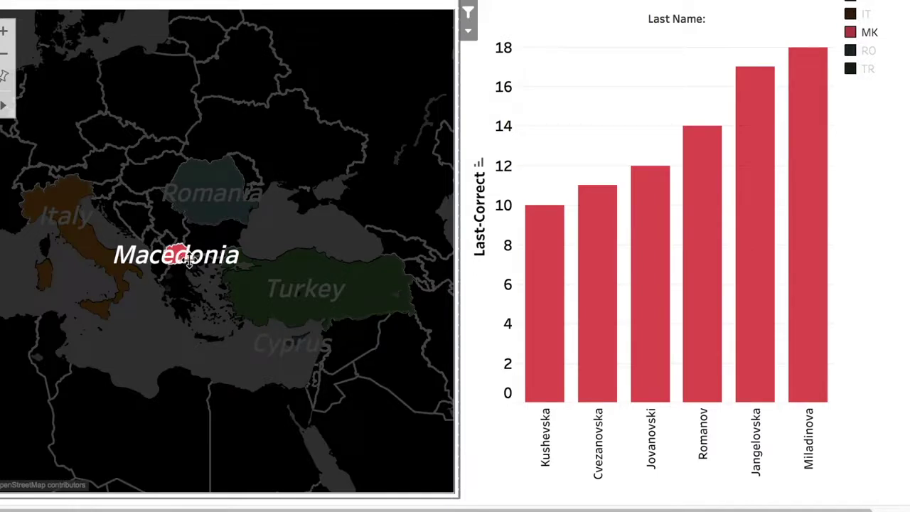
# Filter the last-test chart to Cyprus and inspect its students' bars, leaving no bar selected
pyautogui.click(291, 337)
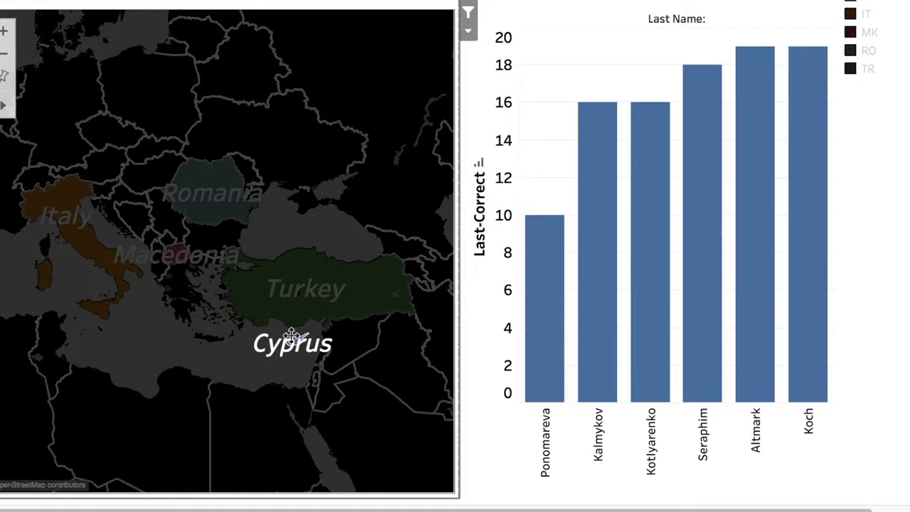
pyautogui.click(545, 315)
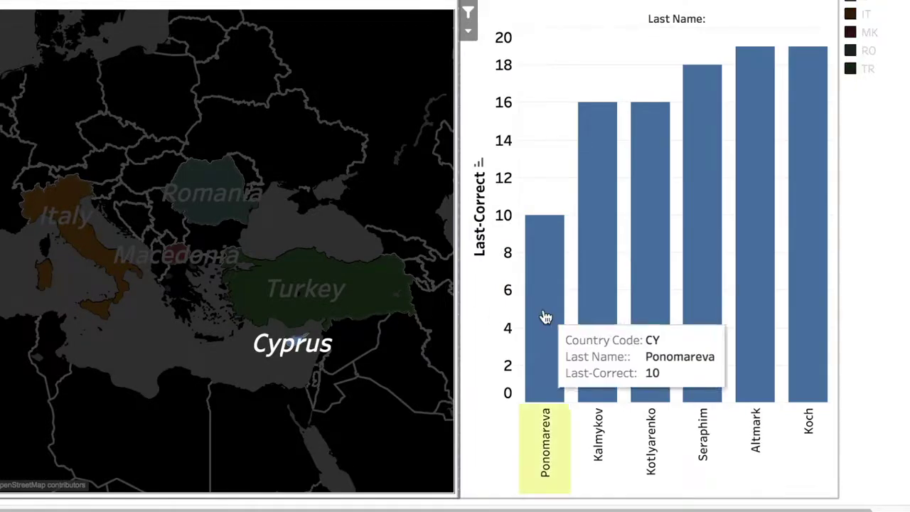
pyautogui.click(650, 303)
pyautogui.click(785, 291)
pyautogui.click(597, 299)
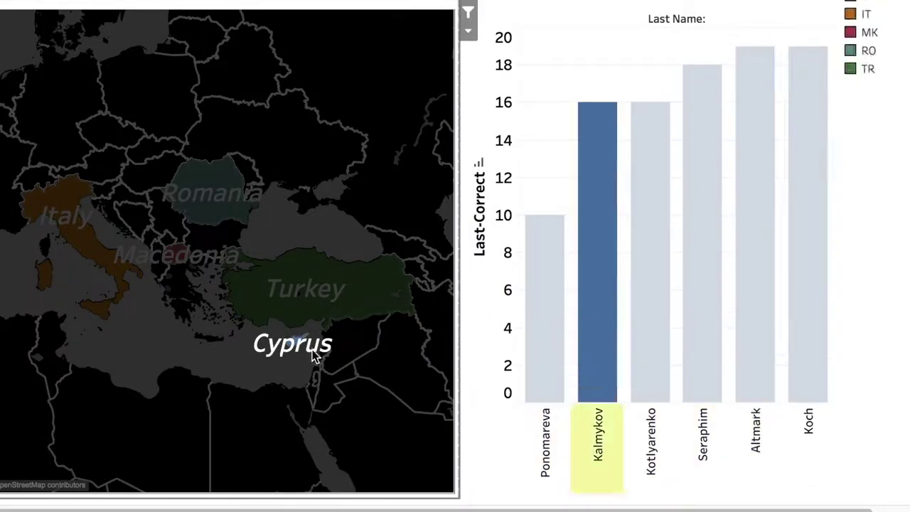
pyautogui.click(597, 299)
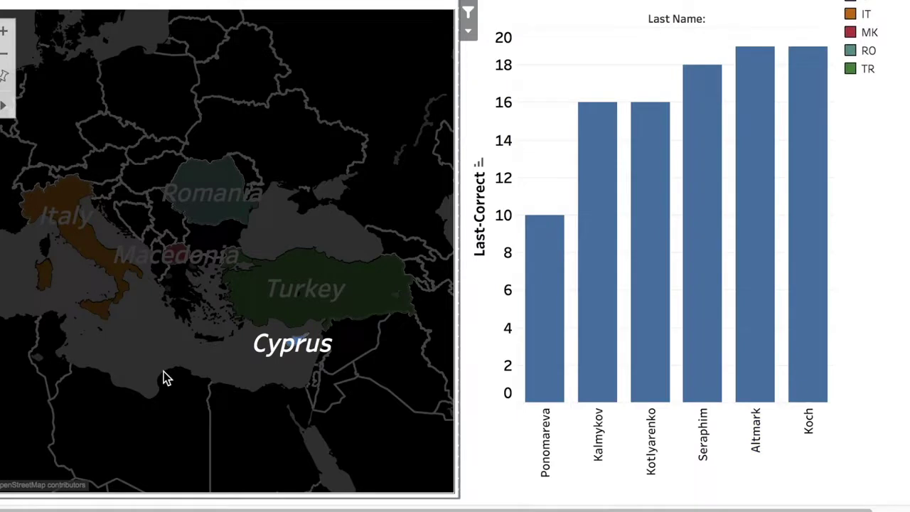
# Compare the pre-test and last-test charts side by side for Italy and for Romania
pyautogui.click(527, 430)
pyautogui.click(527, 430)
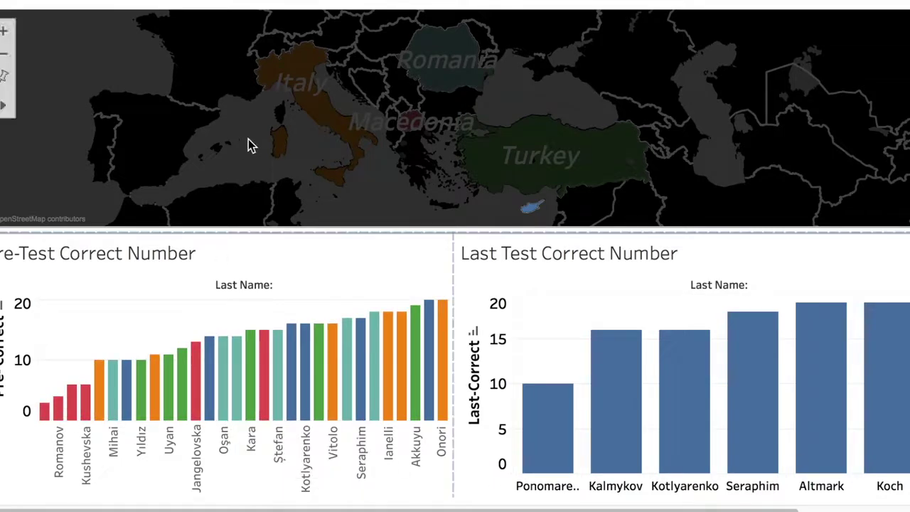
pyautogui.click(322, 117)
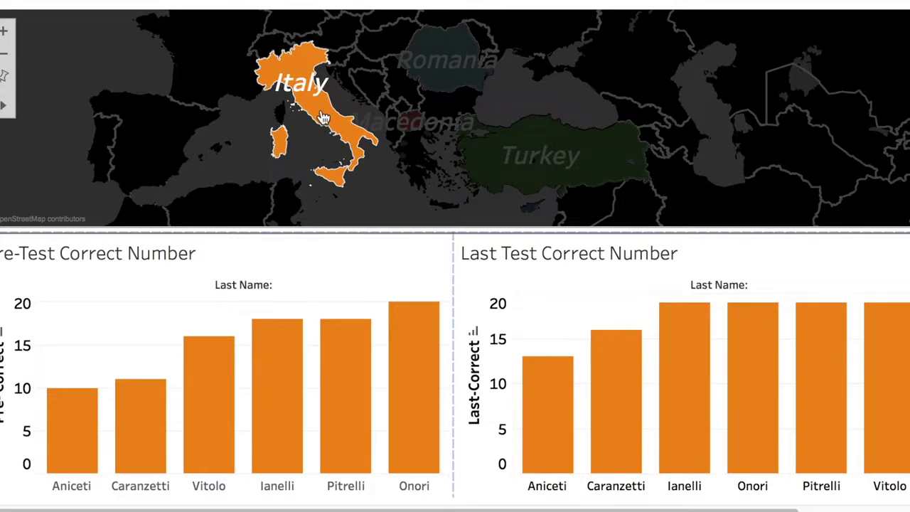
pyautogui.click(452, 58)
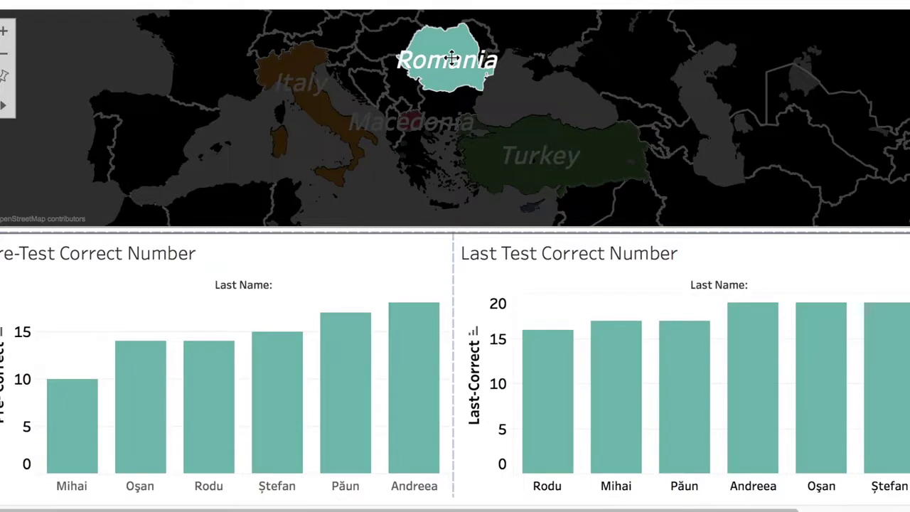
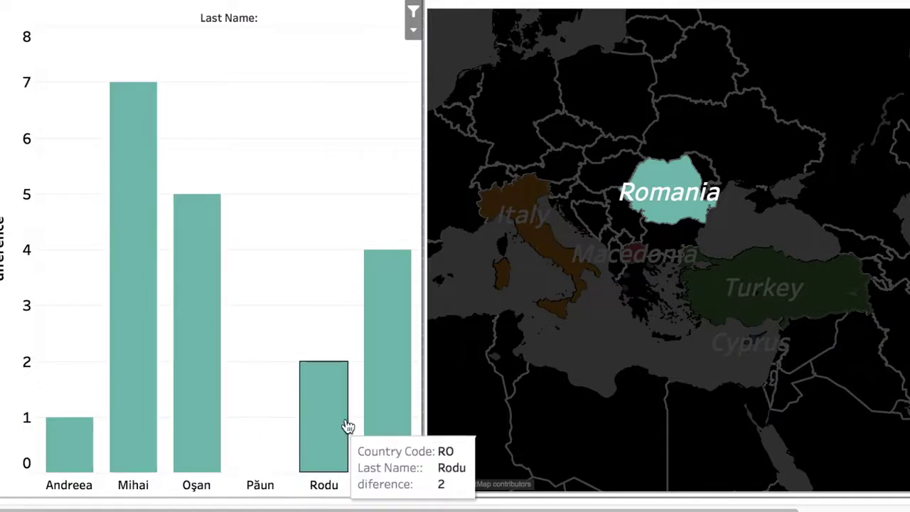
# In the difference dashboard, view the students' score differences for Turkey, Cyprus and Macedonia in turn
pyautogui.click(703, 319)
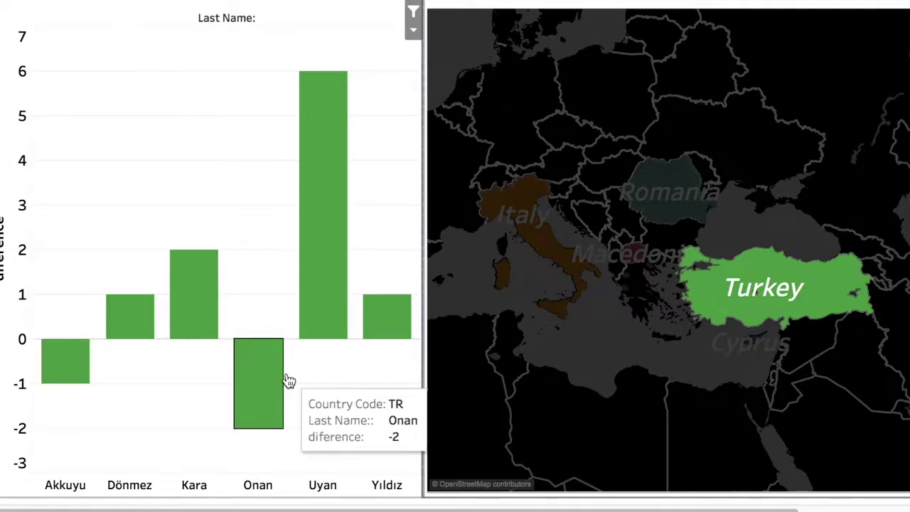
pyautogui.click(761, 336)
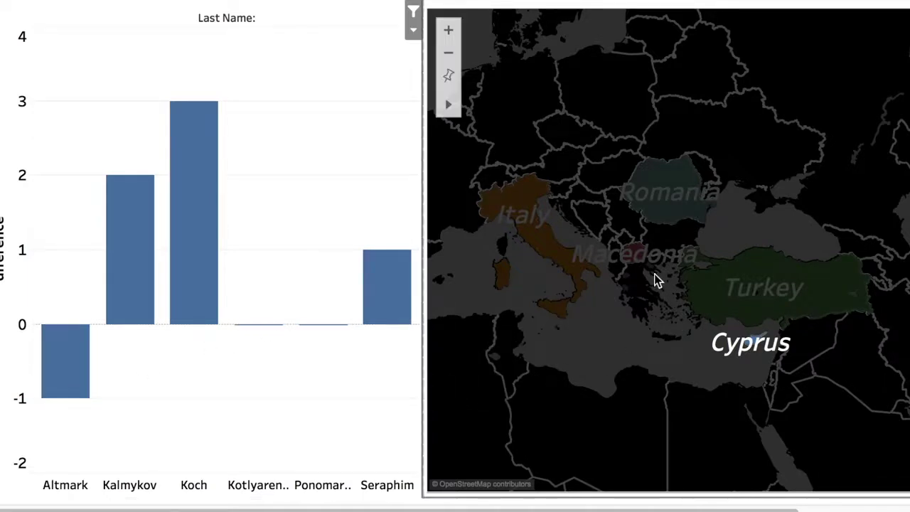
pyautogui.click(638, 260)
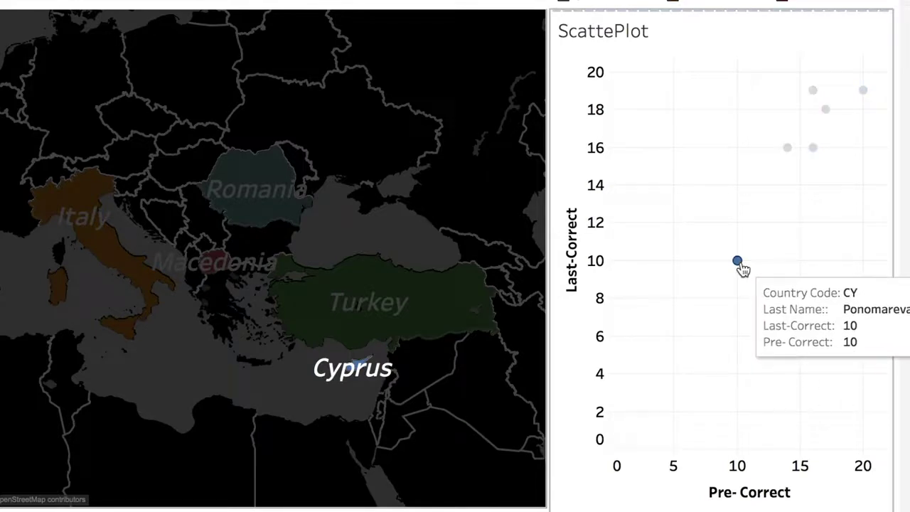
# Inspect the Cyprus students' points in the scatter plot of Pre-Correct against Last-Correct, and clear the point selection
pyautogui.moveTo(789, 151)
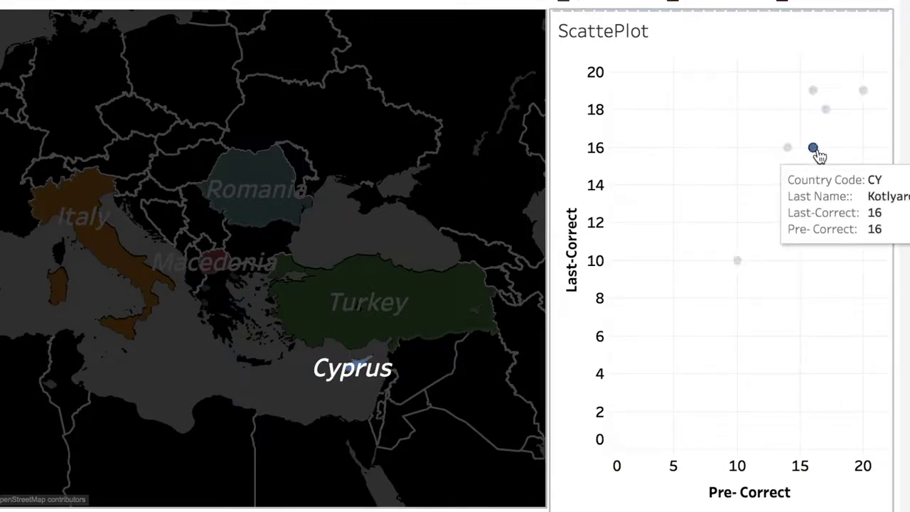
pyautogui.moveTo(816, 107)
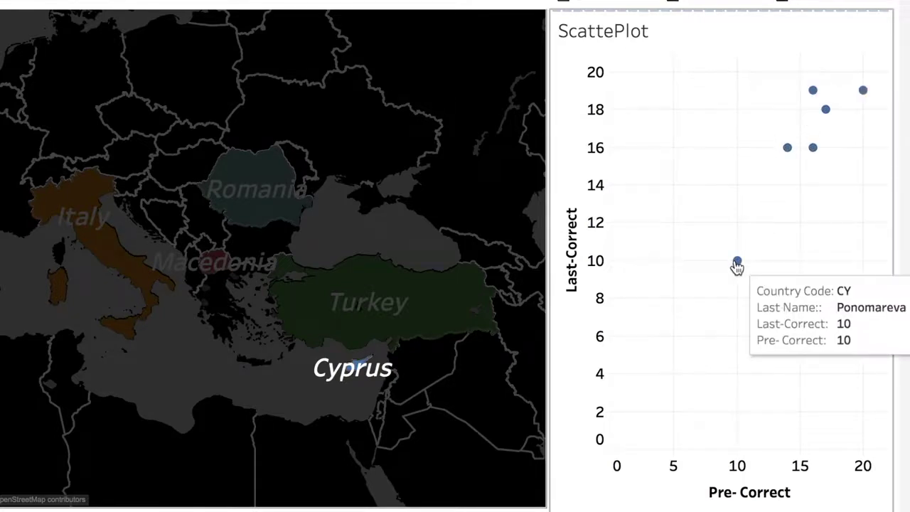
pyautogui.click(813, 148)
pyautogui.click(679, 329)
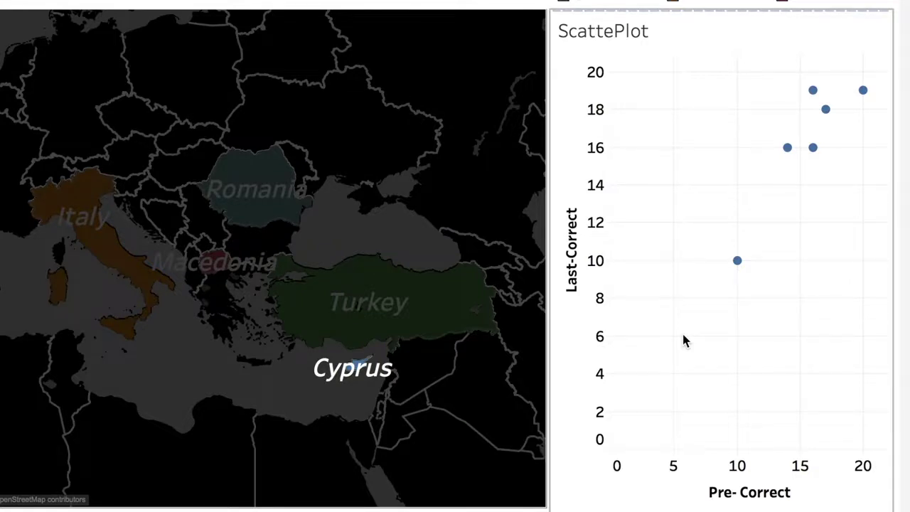
# Filter the scatter plot to Turkey, inspect its students' points, and switch the filter to Romania
pyautogui.click(418, 322)
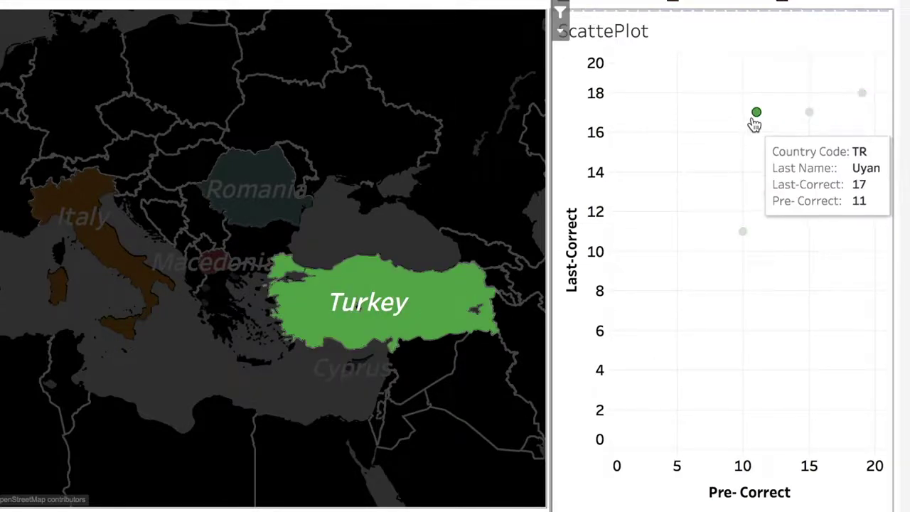
pyautogui.moveTo(822, 175)
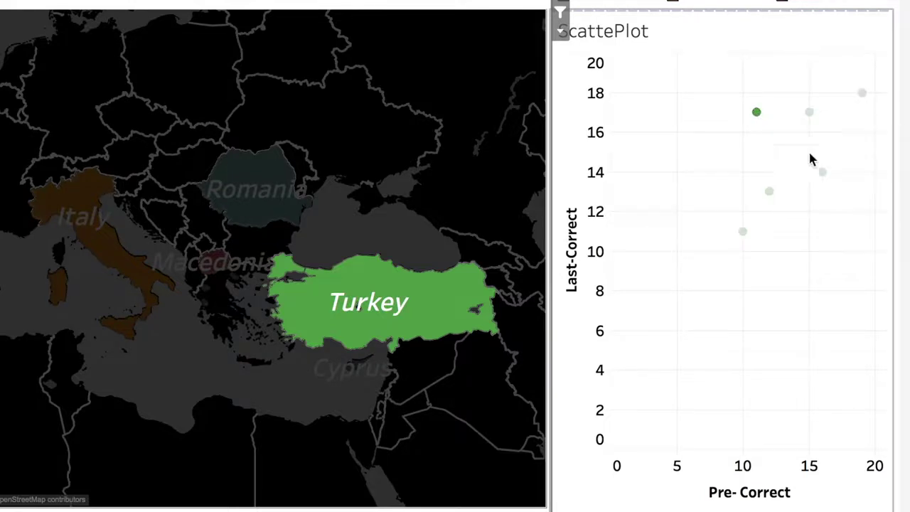
pyautogui.moveTo(759, 114)
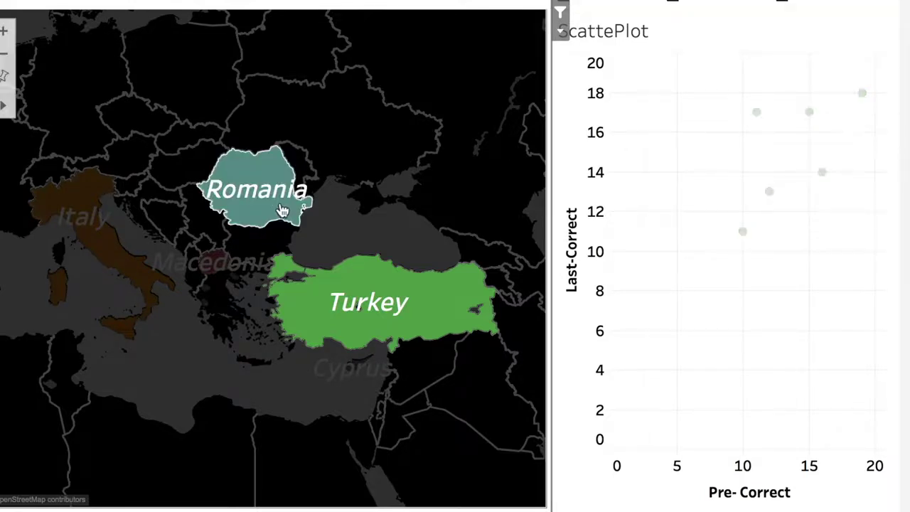
pyautogui.click(308, 203)
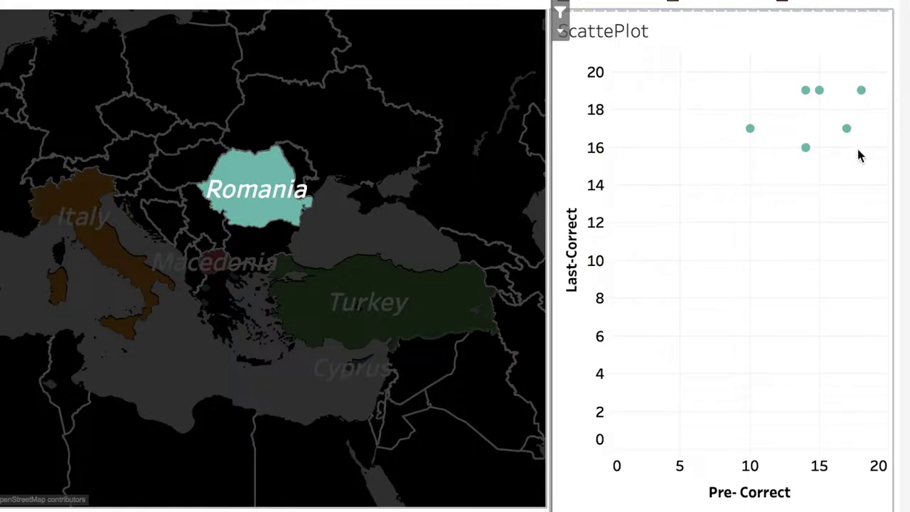
# Filter the scatter plot of Pre-Correct against Last-Correct to Italy, Macedonia and Cyprus in turn to view each country's points
pyautogui.moveTo(866, 135)
pyautogui.click(93, 211)
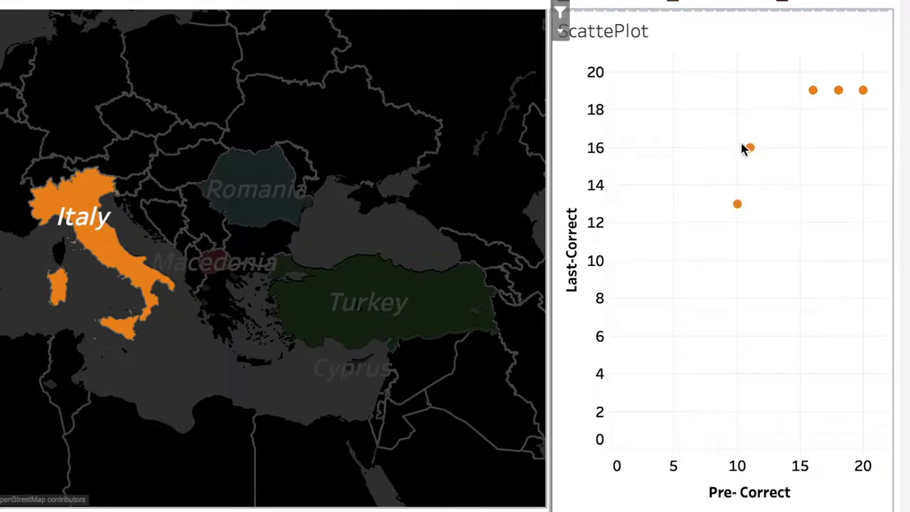
pyautogui.click(226, 270)
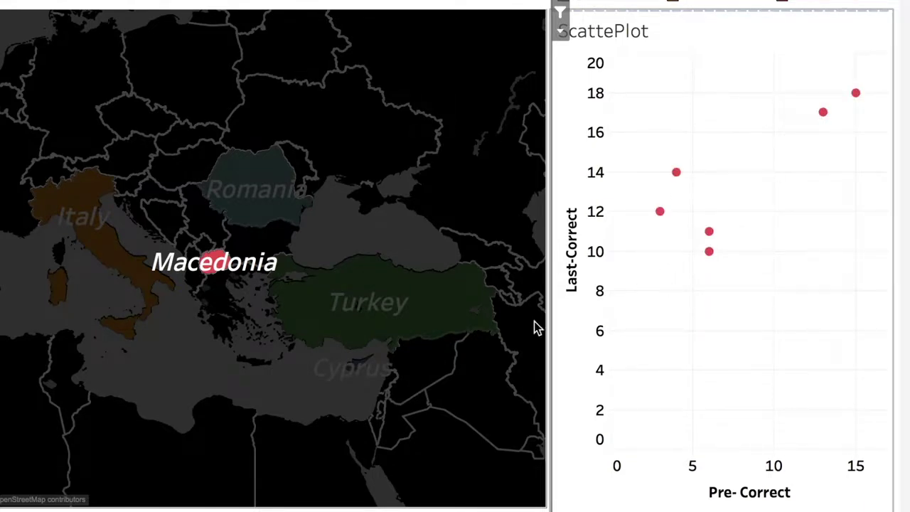
pyautogui.click(363, 367)
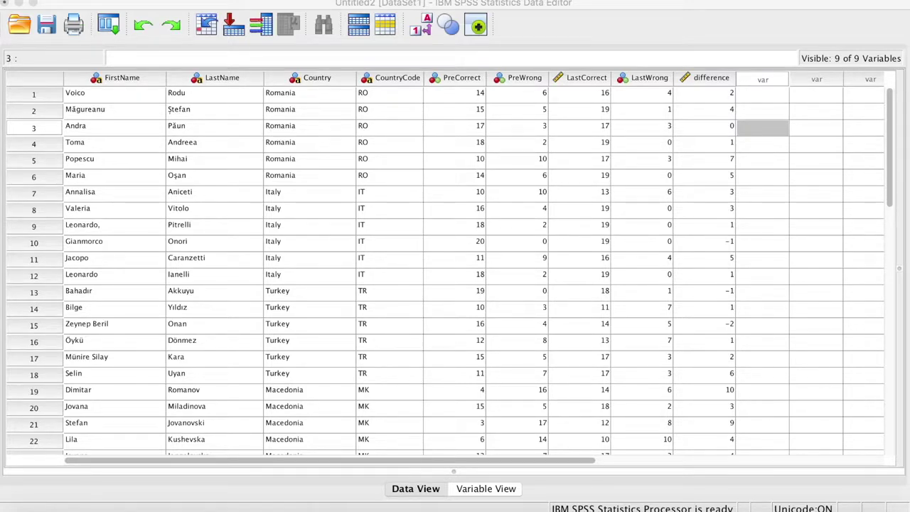
# In SPSS, run Descriptives on Pre-Correct and Last-Correct with mean, standard deviation, minimum, maximum, kurtosis and skewness, leaving out variance
pyautogui.click(567, 28)
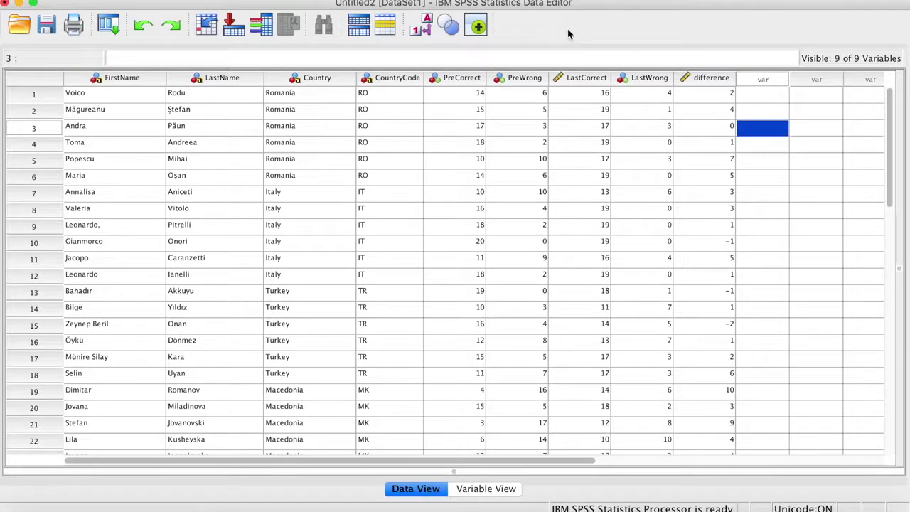
pyautogui.click(420, 0)
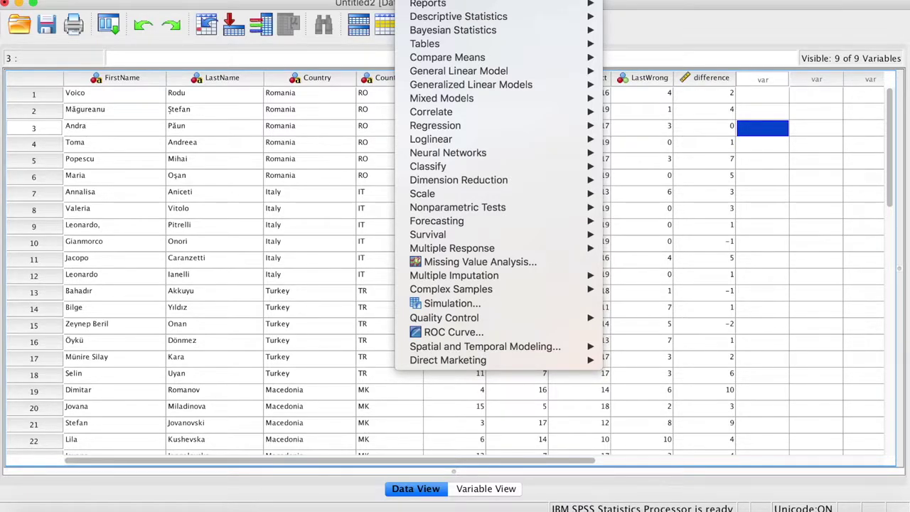
pyautogui.moveTo(435, 18)
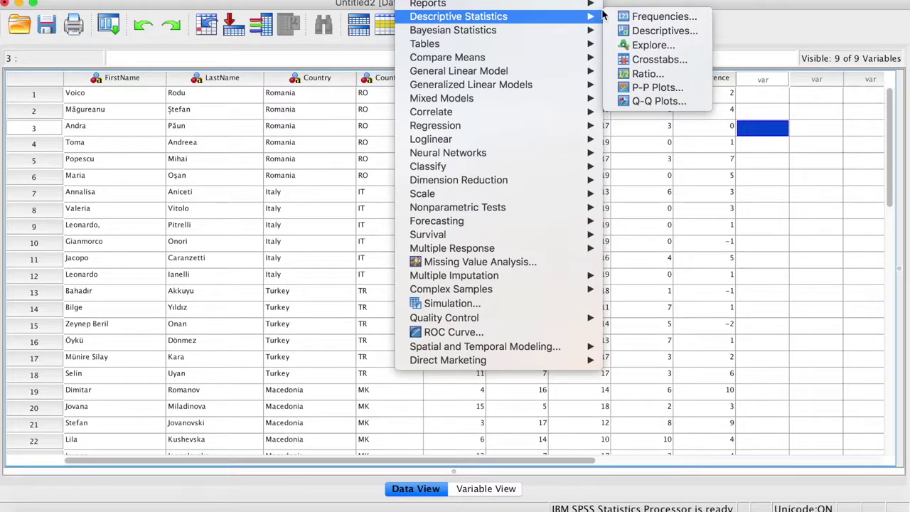
pyautogui.click(639, 31)
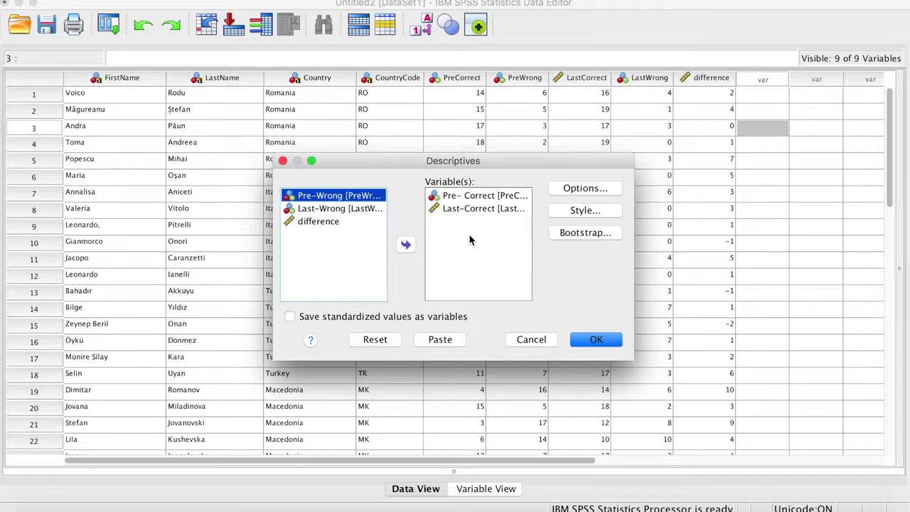
pyautogui.click(573, 189)
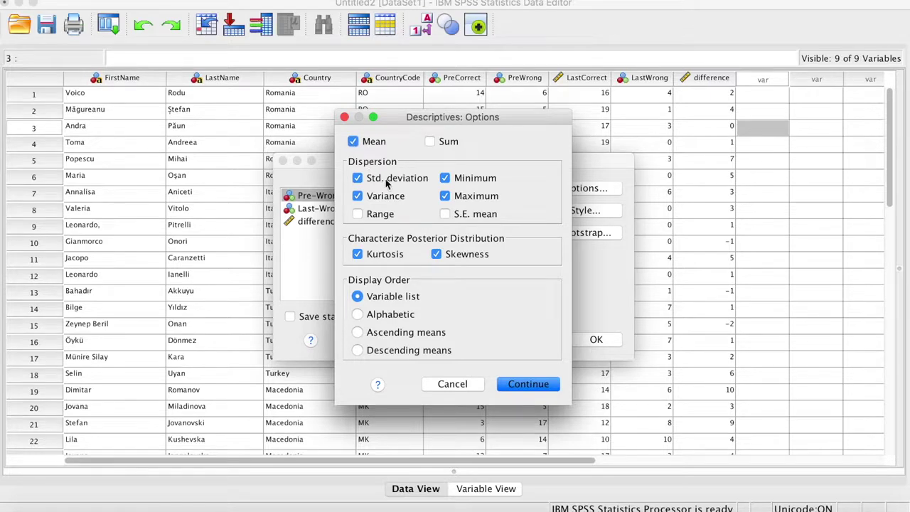
pyautogui.click(358, 197)
pyautogui.click(522, 384)
pyautogui.click(593, 340)
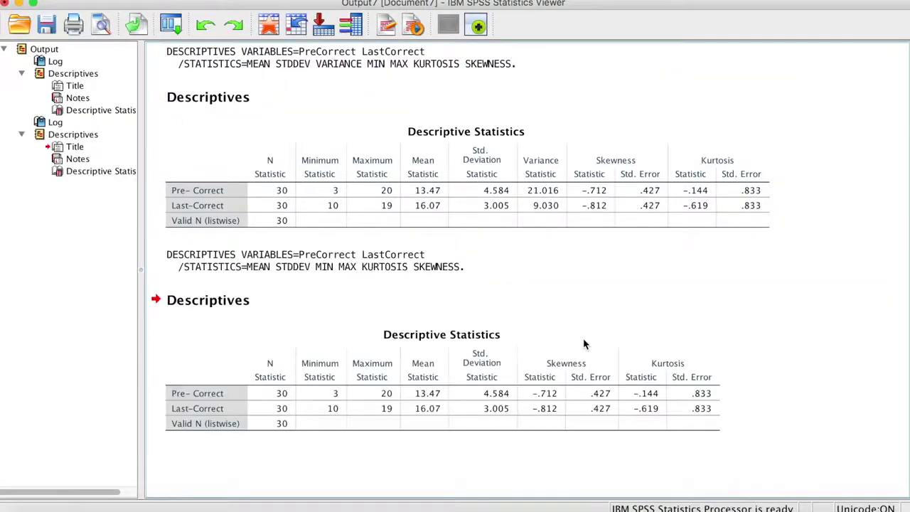
# Examine the new Descriptive Statistics table's minimum, maximum, mean, skewness and kurtosis for Pre-Correct and Last-Correct
pyautogui.click(273, 402)
pyautogui.click(403, 316)
pyautogui.click(410, 377)
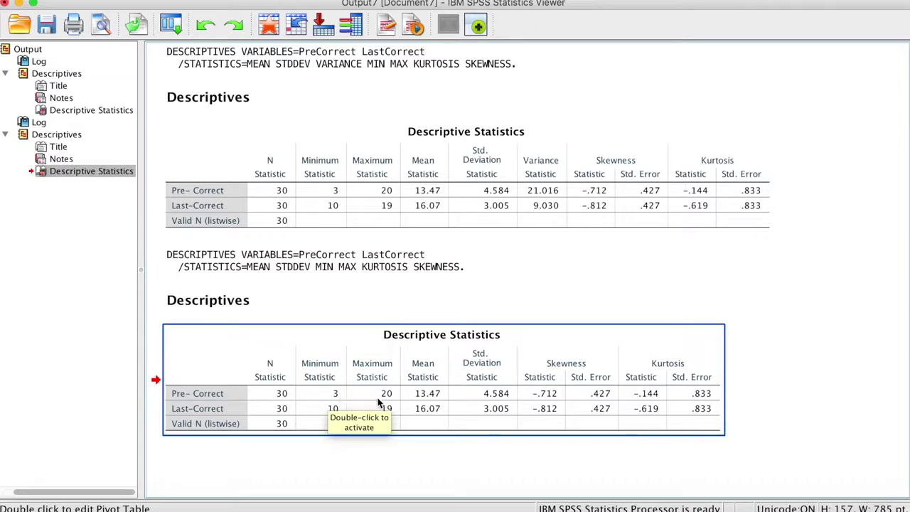
pyautogui.click(361, 454)
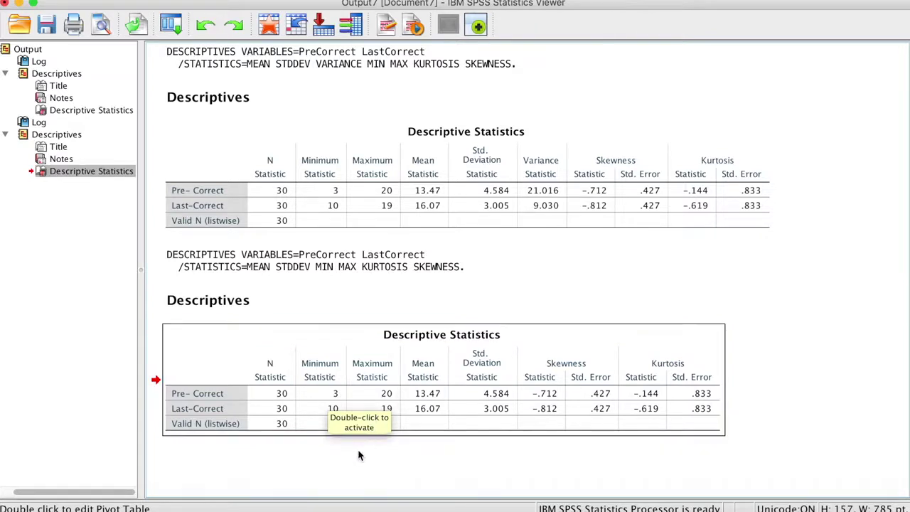
pyautogui.click(332, 421)
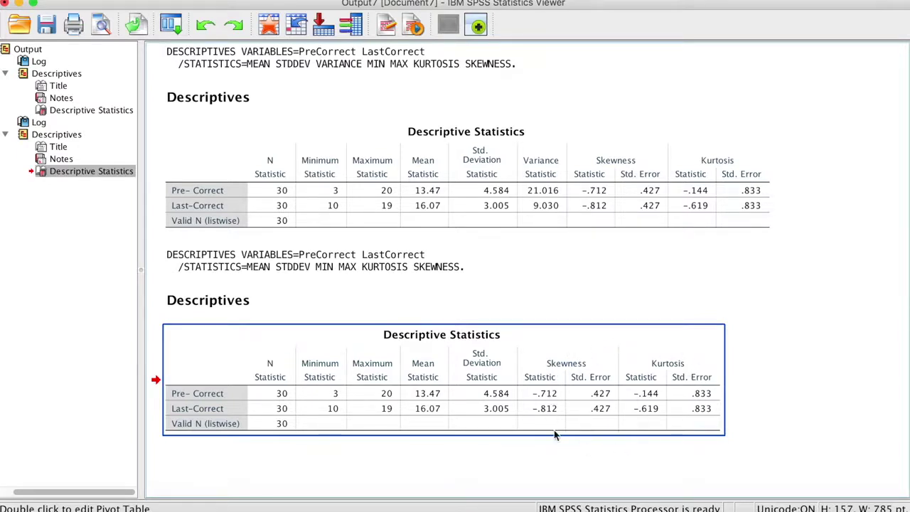
pyautogui.click(633, 454)
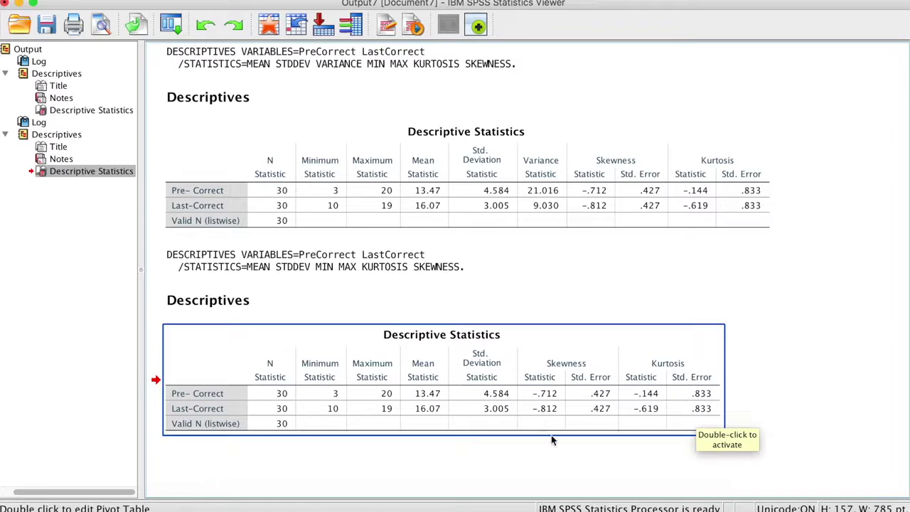
pyautogui.click(600, 468)
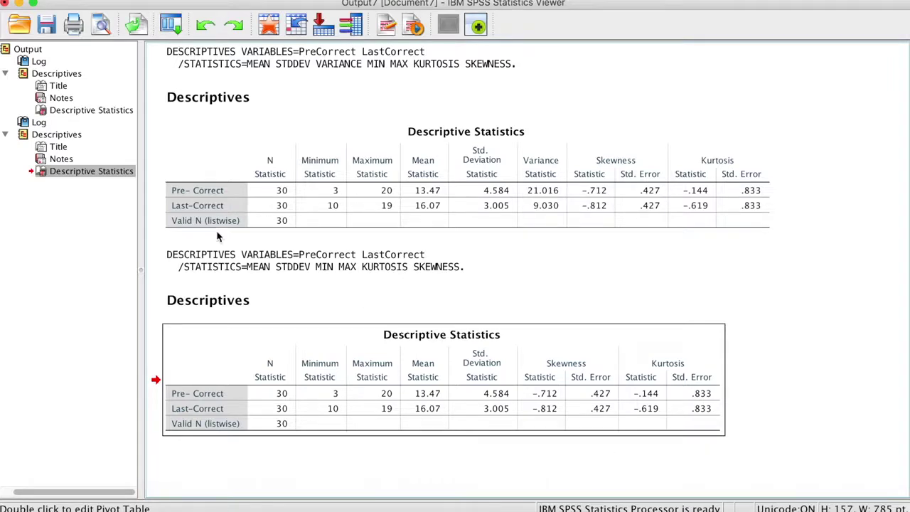
# From the dataset, set up an Explore analysis of difference with Descriptives at a 95% confidence interval and outliers turned off
pyautogui.click(19, 3)
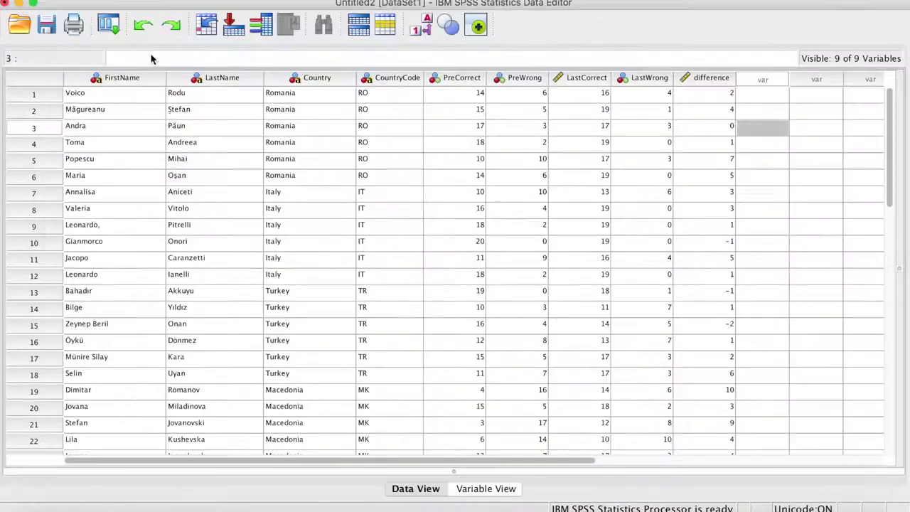
pyautogui.click(416, 0)
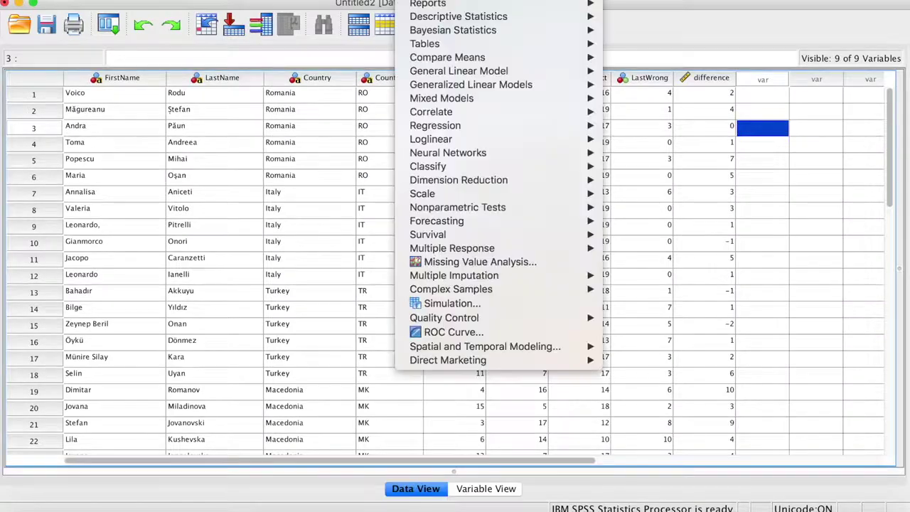
pyautogui.moveTo(429, 15)
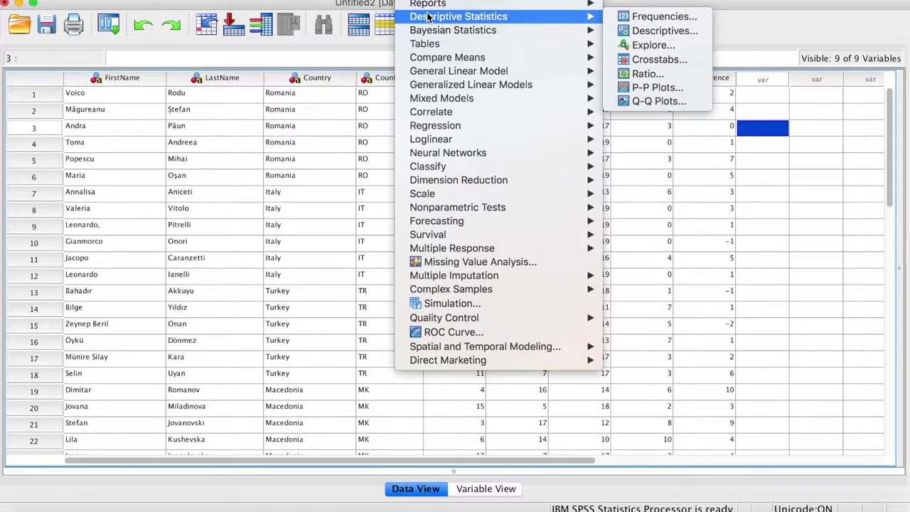
pyautogui.click(653, 47)
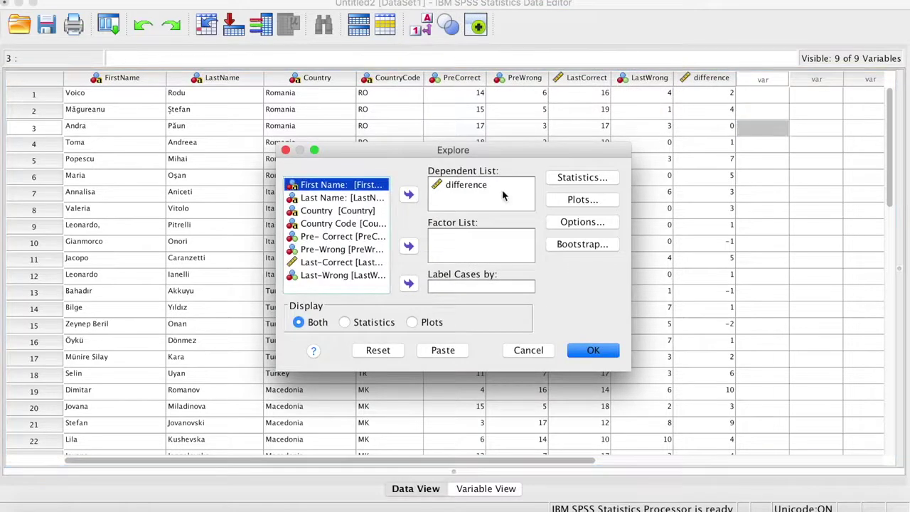
pyautogui.click(474, 186)
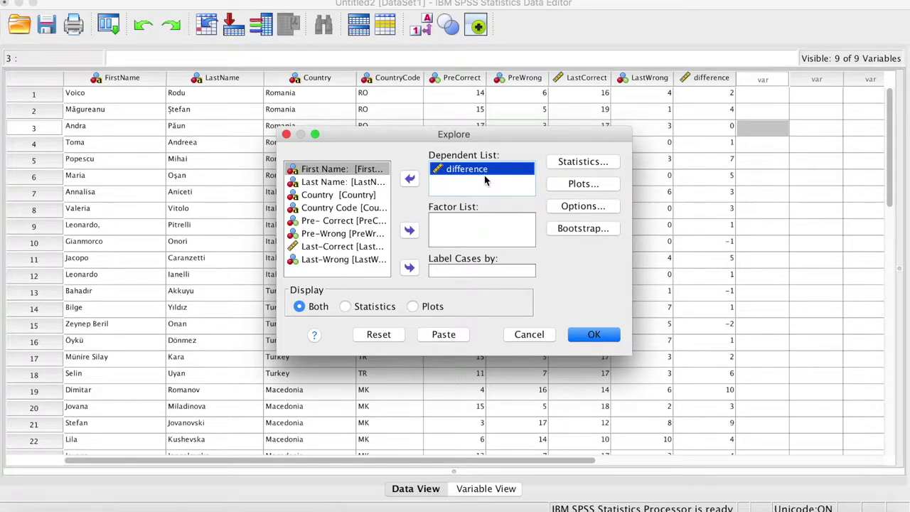
pyautogui.click(587, 162)
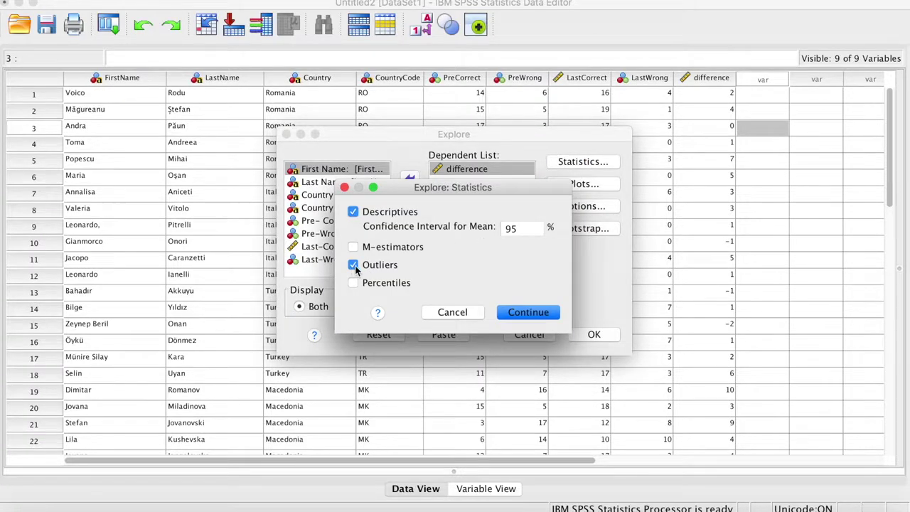
pyautogui.click(354, 265)
pyautogui.click(517, 318)
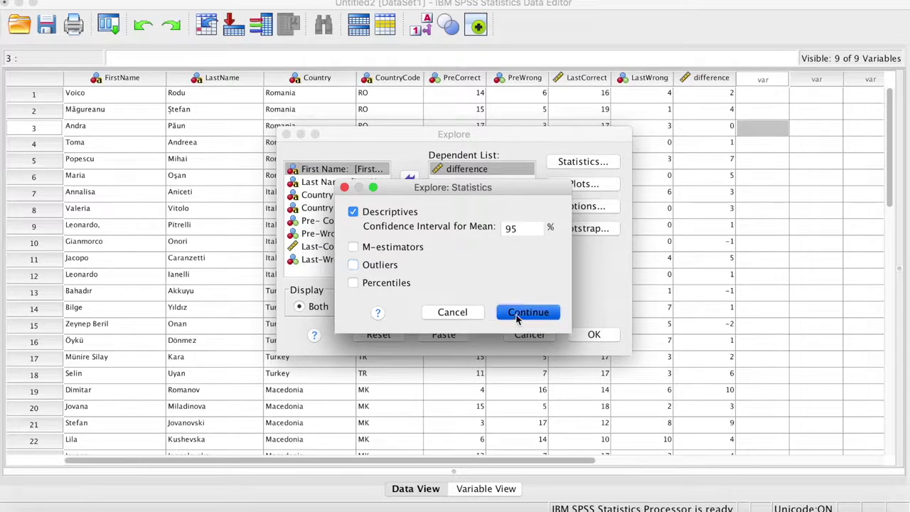
# Run the Explore analysis with factor-level boxplots, a histogram and normality plots with tests
pyautogui.click(584, 189)
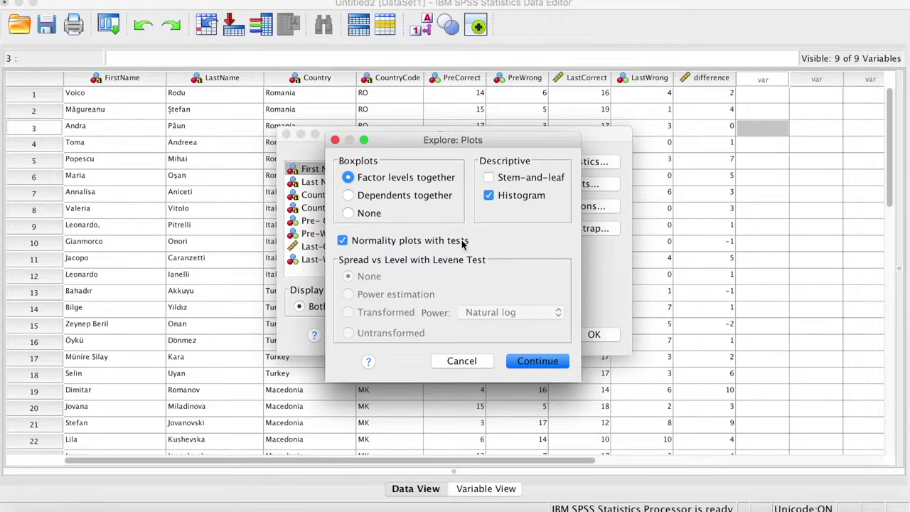
pyautogui.click(527, 363)
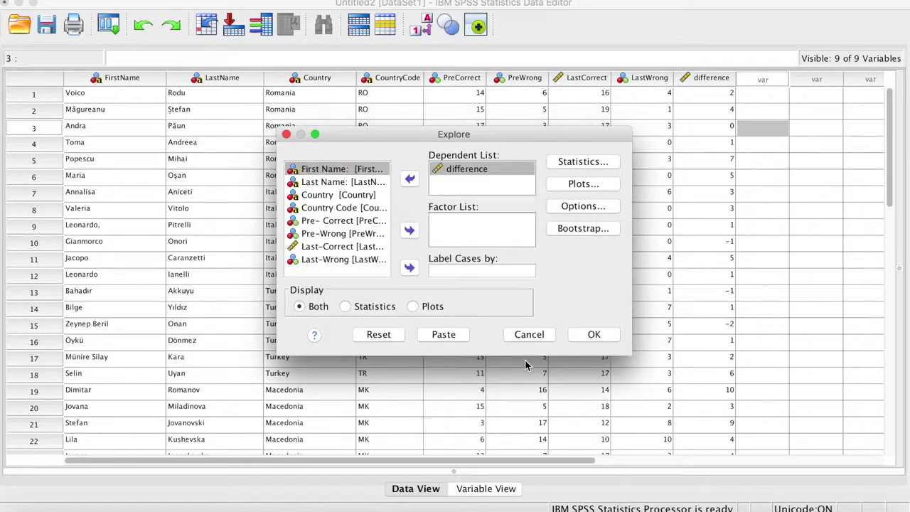
pyautogui.click(592, 335)
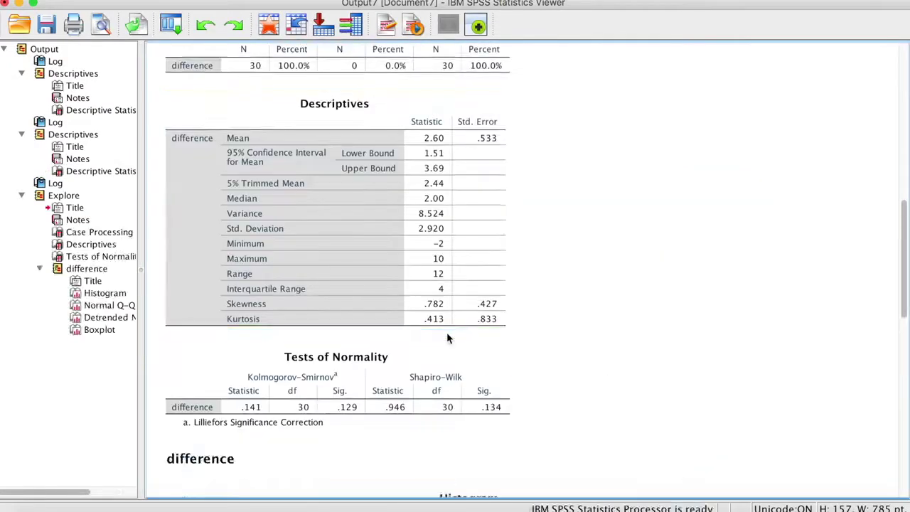
# Check the valid, missing and total cases for difference in the Explore output's Case Processing Summary
pyautogui.scroll(-3, 446, 332)
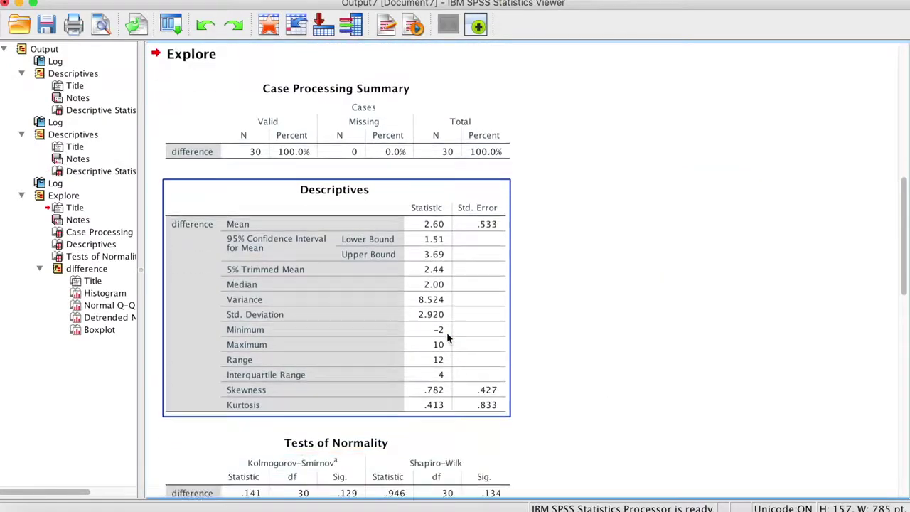
pyautogui.click(239, 118)
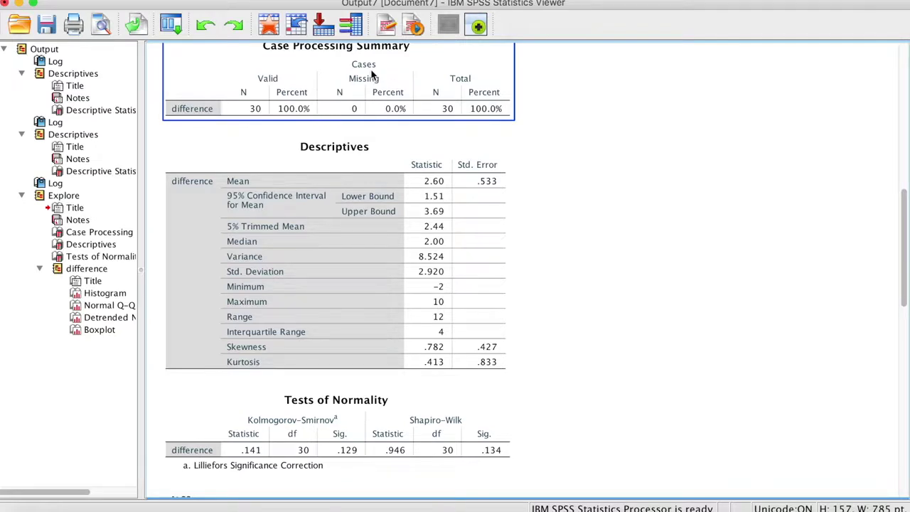
pyautogui.click(378, 127)
pyautogui.click(493, 108)
pyautogui.click(481, 124)
pyautogui.click(438, 119)
pyautogui.click(537, 204)
pyautogui.scroll(-2, 537, 205)
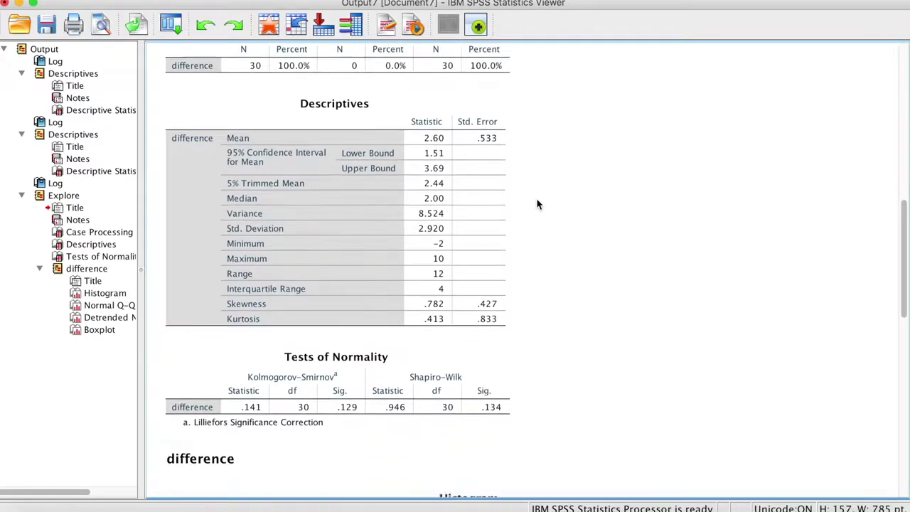
# Review the Descriptives table, Tests of Normality and Normal Q-Q plot of difference, checking the Q-Q plot's lowest point against the line
pyautogui.click(254, 151)
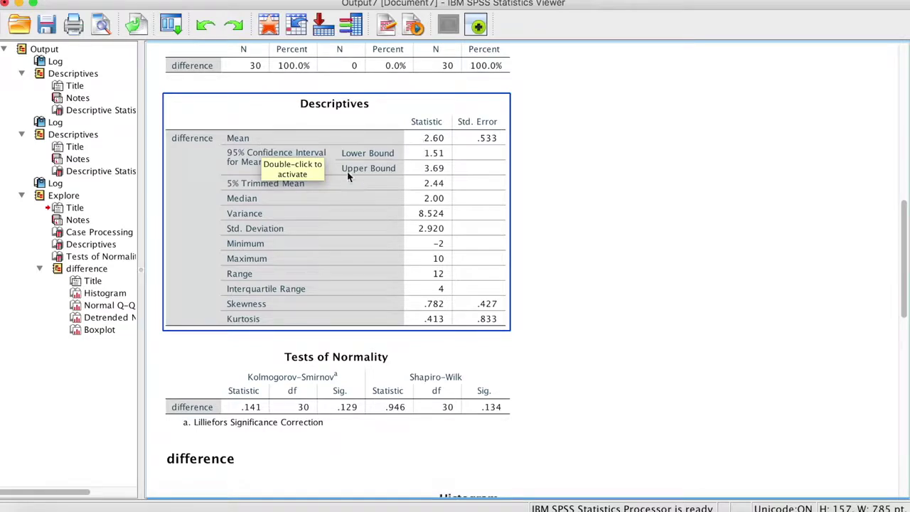
pyautogui.click(615, 205)
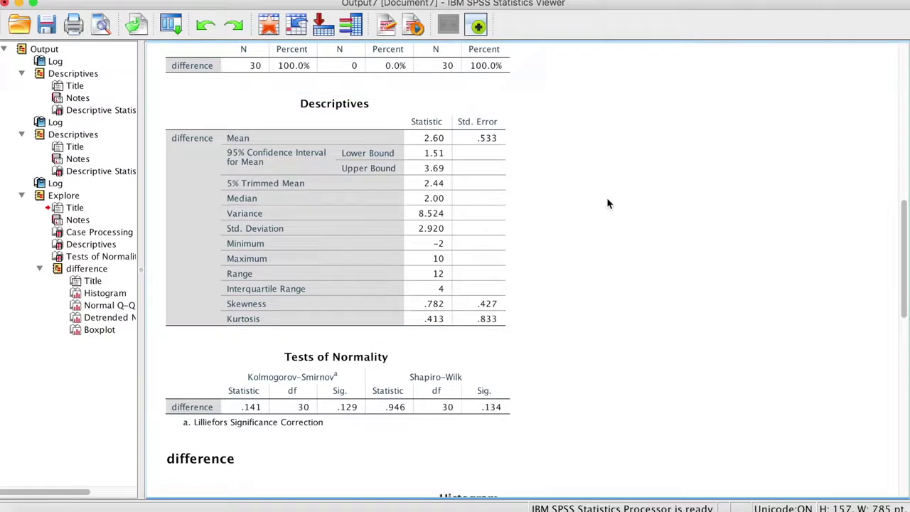
pyautogui.click(428, 159)
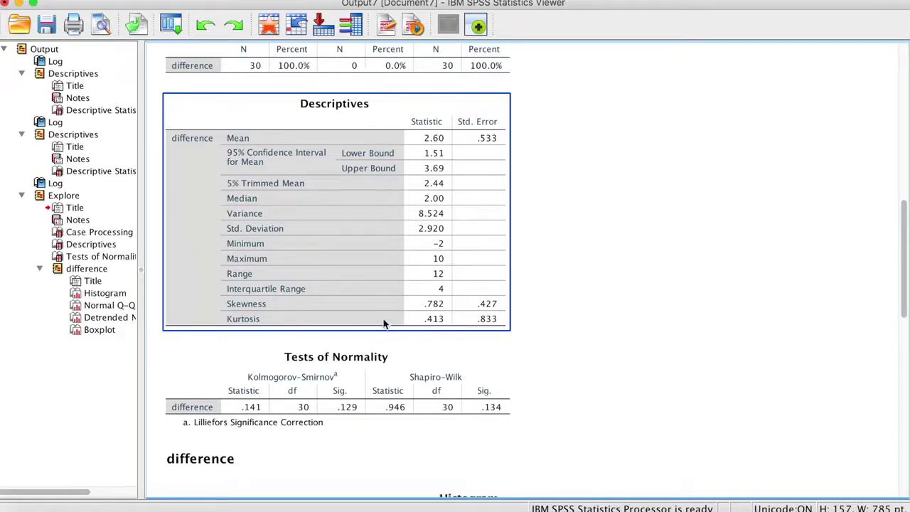
pyautogui.click(429, 333)
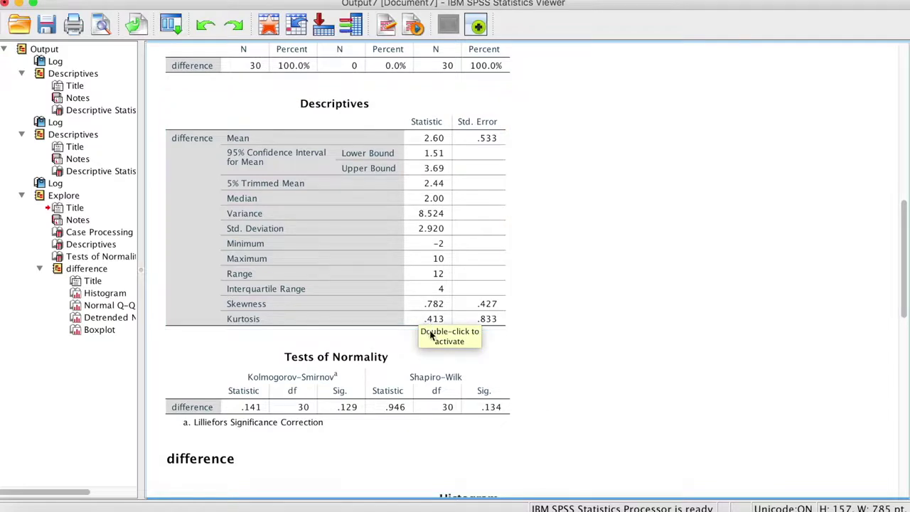
pyautogui.scroll(-5, 472, 389)
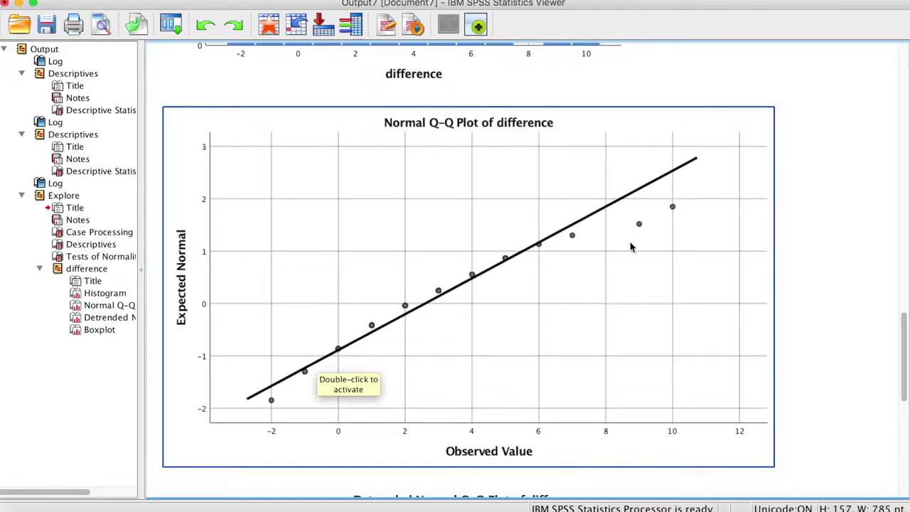
pyautogui.click(272, 401)
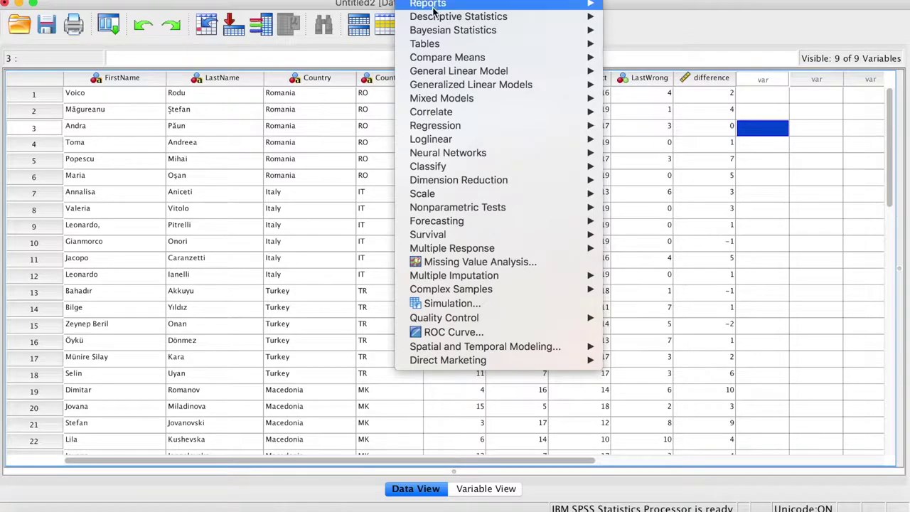
# Run a two-tailed Pearson bivariate correlation between Pre-Correct and Last-Correct, flagging significant correlations and excluding missing cases pairwise
pyautogui.moveTo(437, 17)
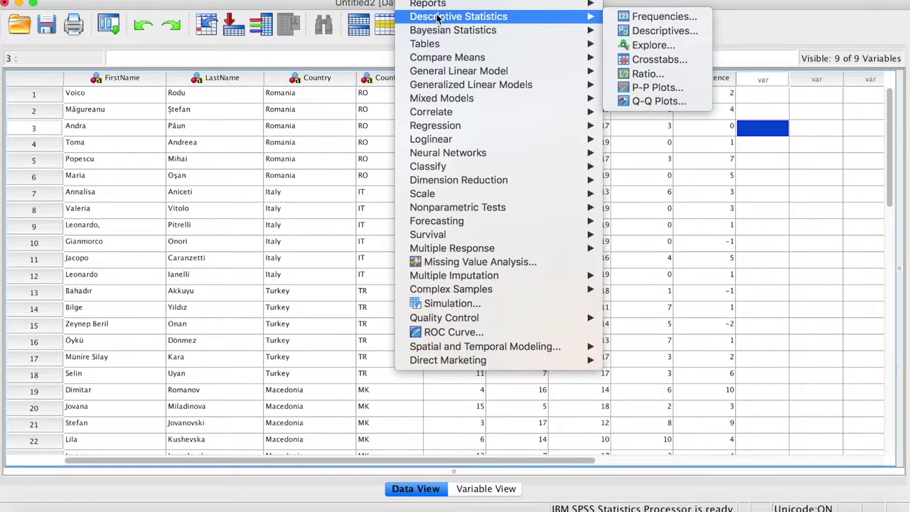
pyautogui.moveTo(450, 113)
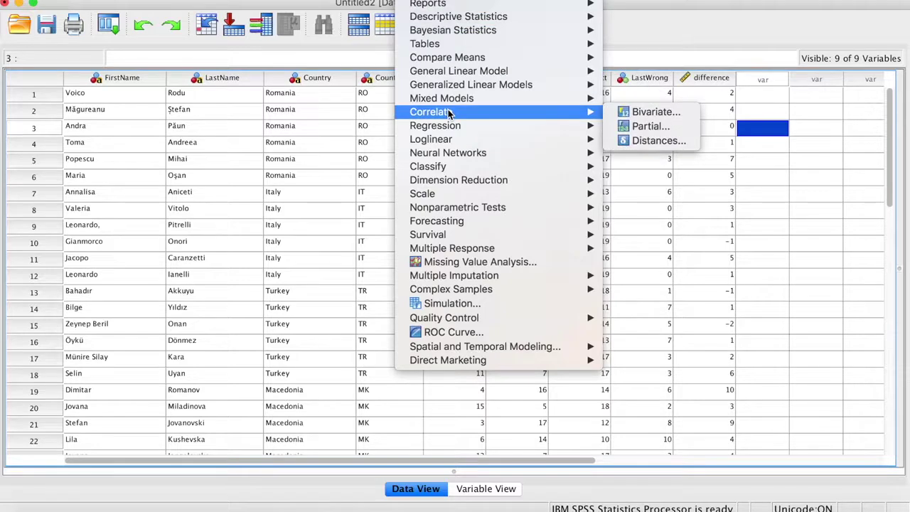
pyautogui.click(650, 110)
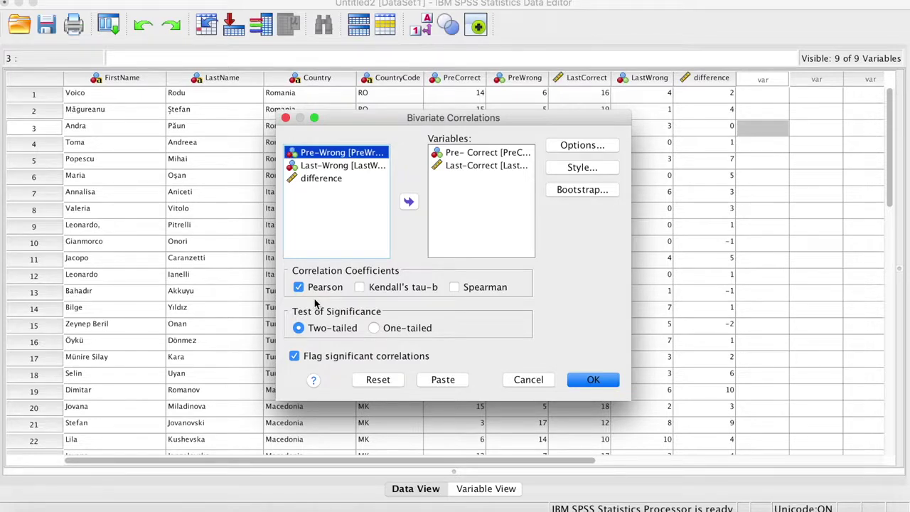
pyautogui.click(592, 147)
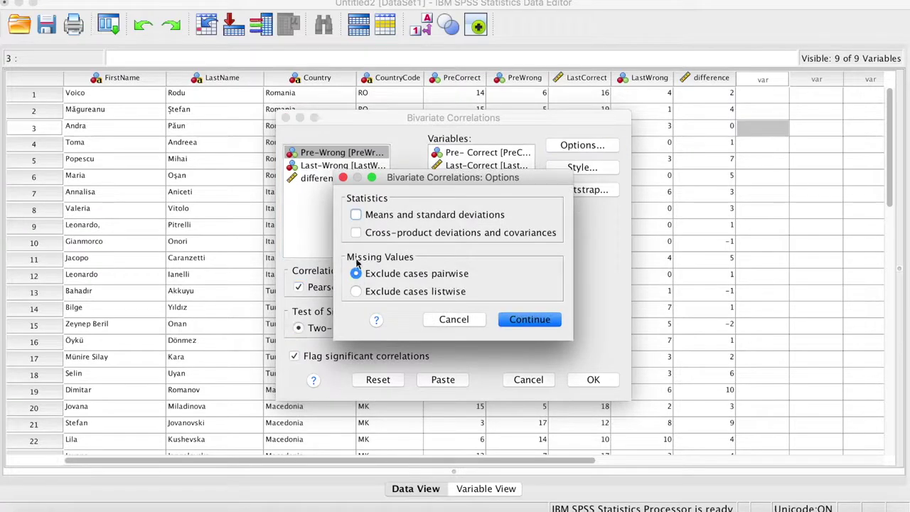
pyautogui.click(533, 323)
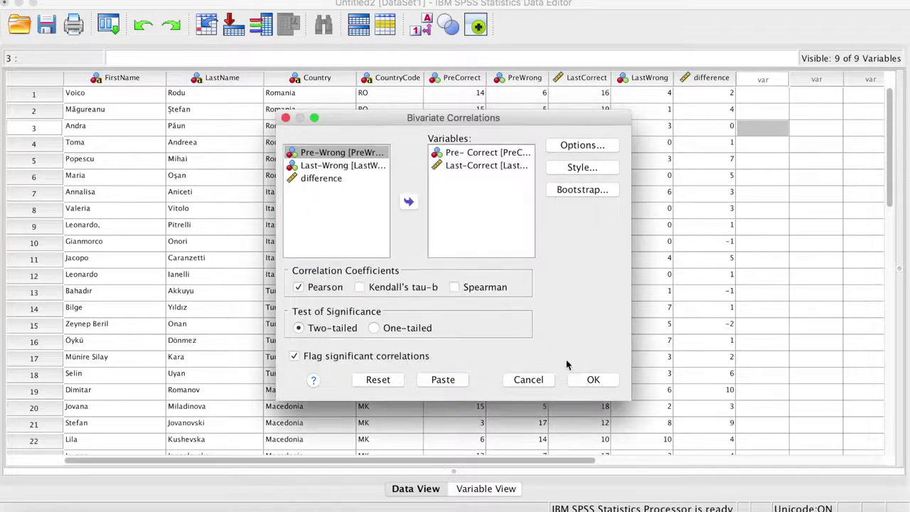
pyautogui.click(591, 381)
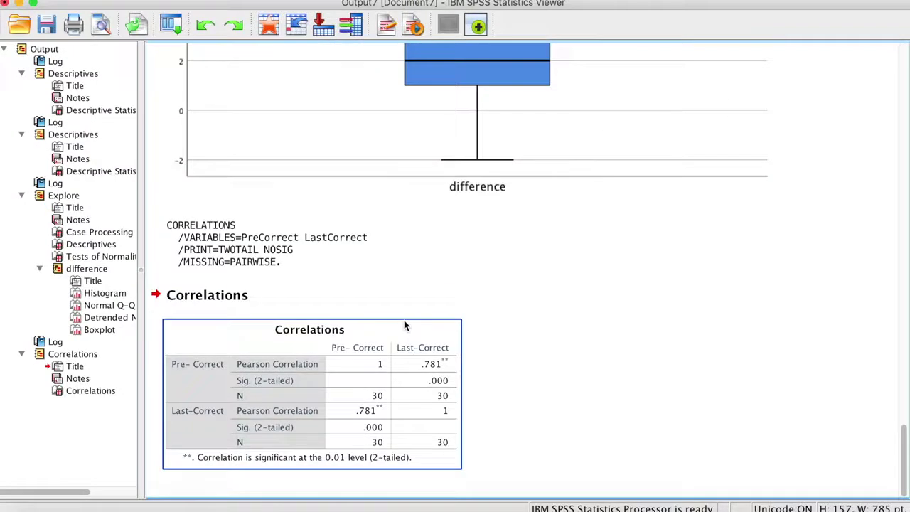
# Examine the Correlations table for the Pearson coefficient and significance between Pre-Correct and Last-Correct
pyautogui.click(503, 324)
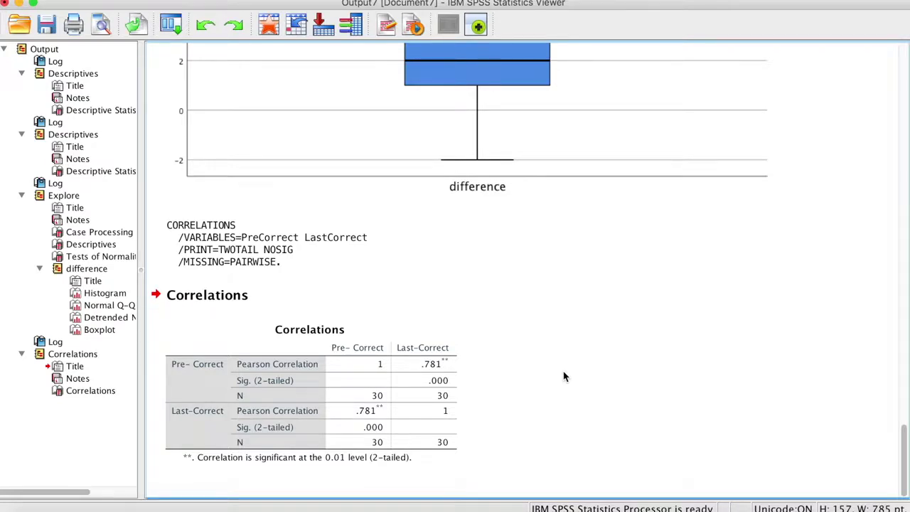
pyautogui.click(428, 367)
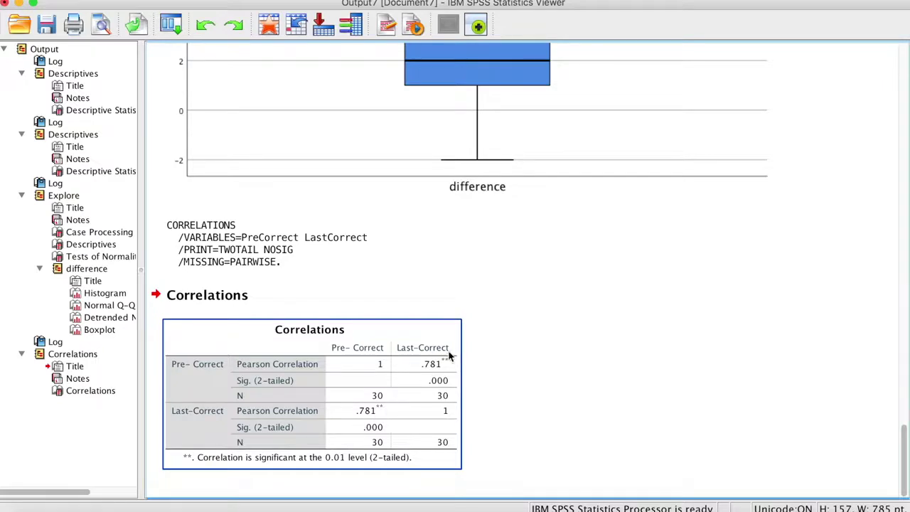
pyautogui.click(490, 347)
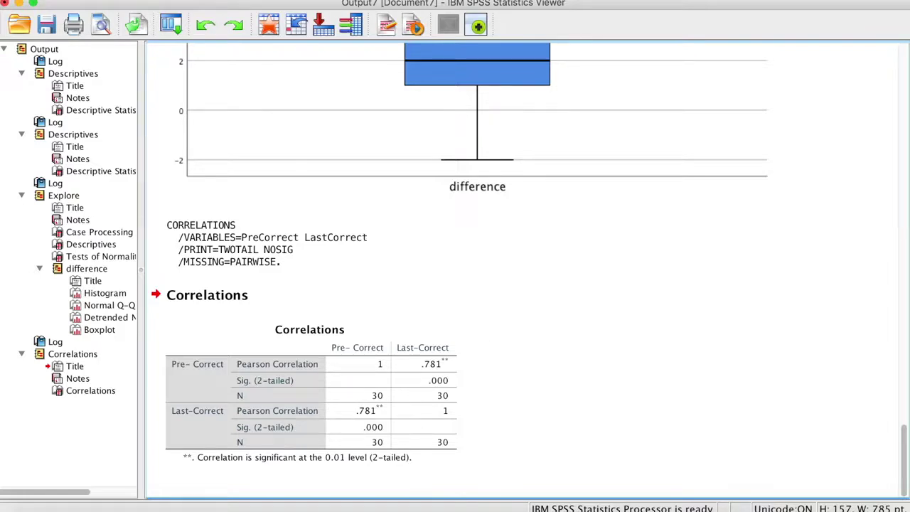
# From the dataset, set up a Paired-Samples T Test with Pre-Correct and Last-Correct as pair 1, widening the Variable2 column
pyautogui.click(18, 3)
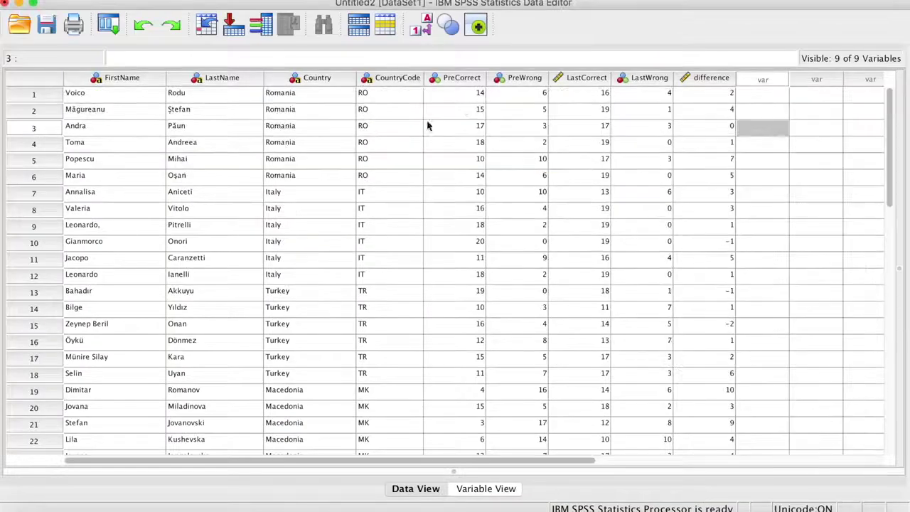
pyautogui.click(416, 0)
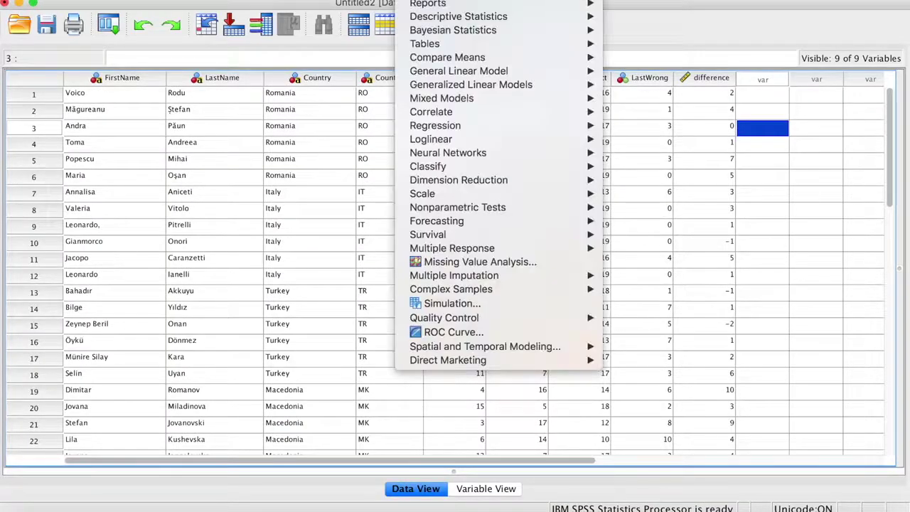
pyautogui.moveTo(448, 60)
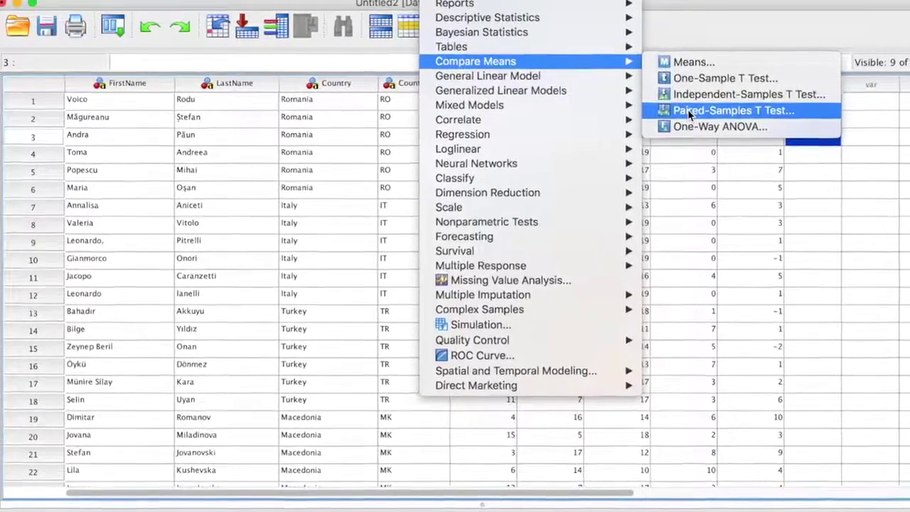
pyautogui.click(689, 112)
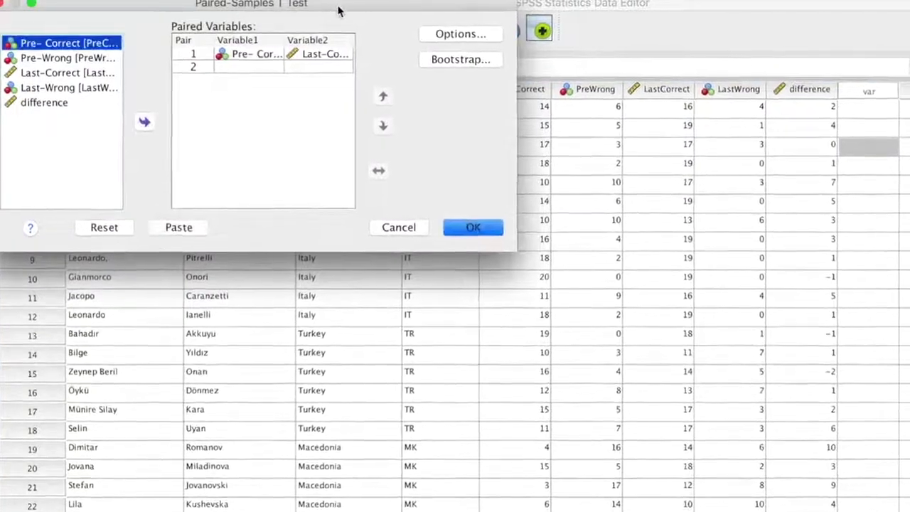
pyautogui.moveTo(340, 10); pyautogui.dragTo(430, 8)
pyautogui.moveTo(392, 51); pyautogui.dragTo(443, 52)
pyautogui.moveTo(453, 53); pyautogui.dragTo(388, 67)
pyautogui.click(402, 71)
pyautogui.moveTo(469, 55); pyautogui.dragTo(396, 55)
pyautogui.click(432, 74)
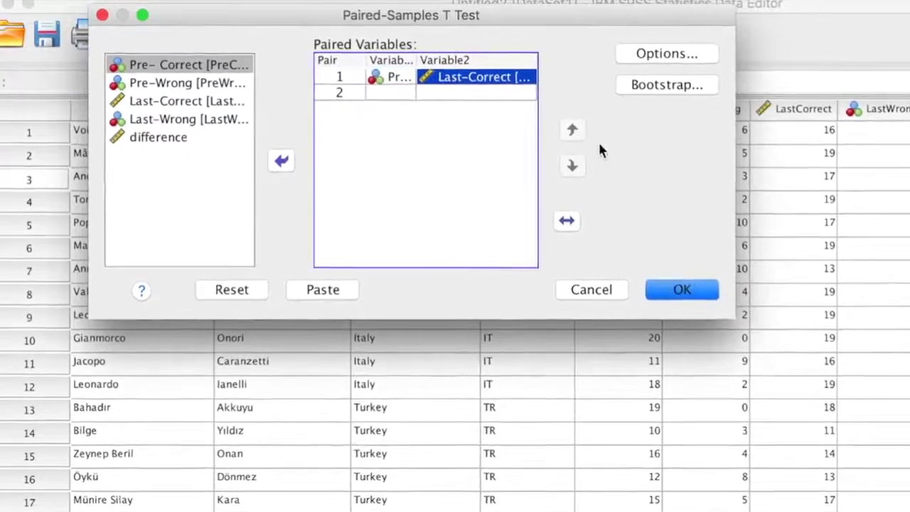
# Check the T test's confidence interval and missing-value options, and run it at 95% with cases excluded analysis by analysis
pyautogui.click(652, 57)
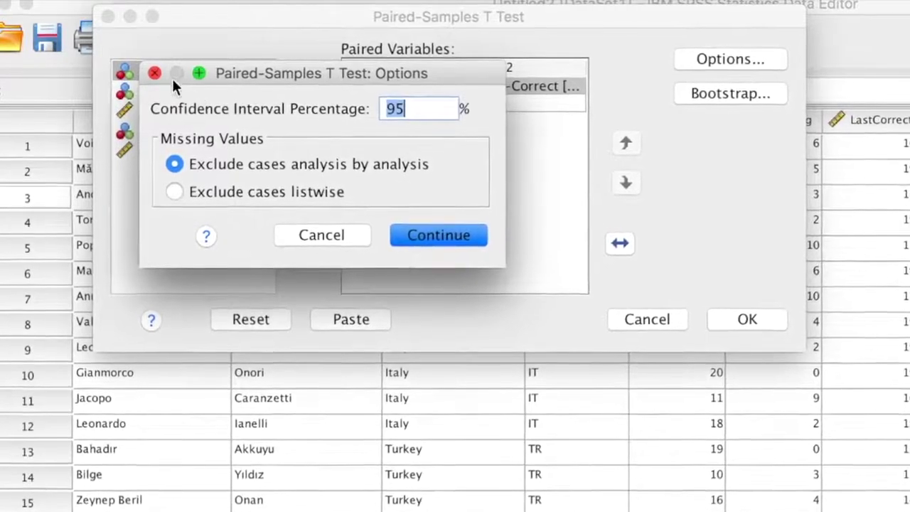
pyautogui.click(156, 73)
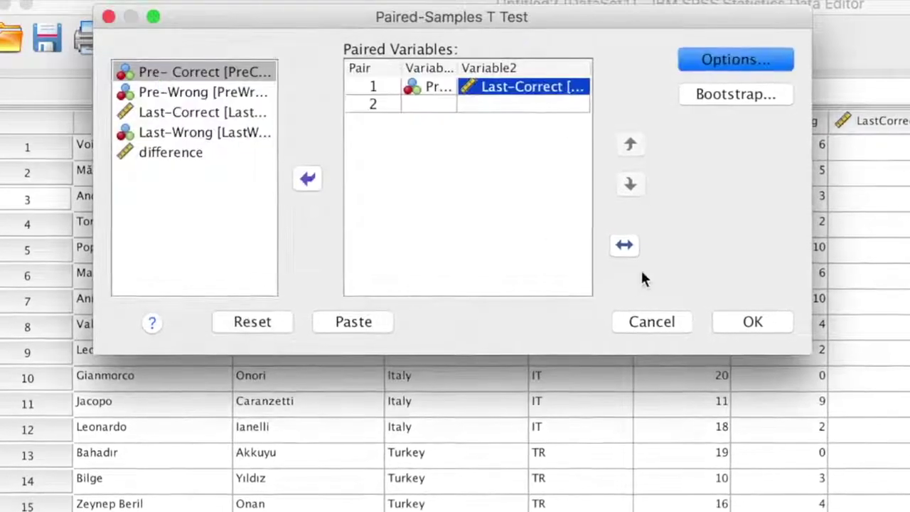
pyautogui.click(737, 321)
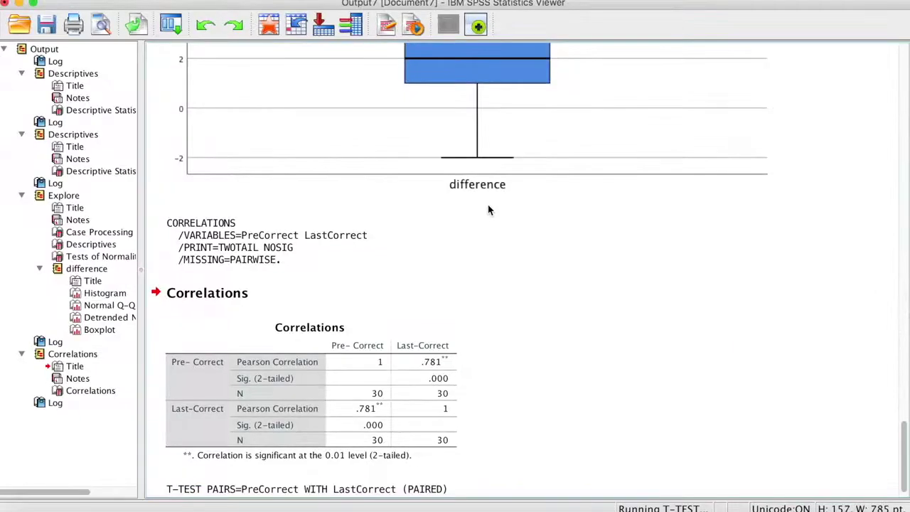
# Review the Paired Samples Statistics and Paired Samples Correlations tables for Pre-Correct and Last-Correct in the T-Test output
pyautogui.click(431, 253)
pyautogui.click(185, 186)
pyautogui.click(345, 216)
pyautogui.click(278, 191)
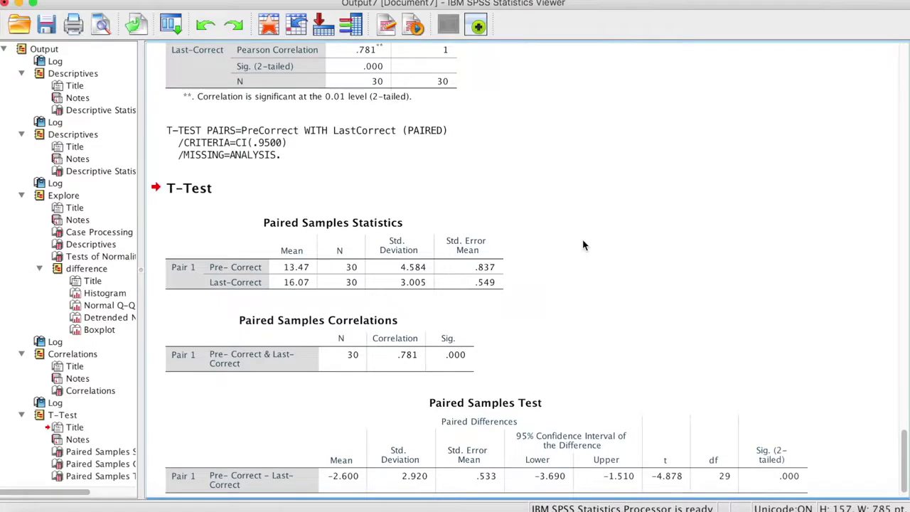
pyautogui.click(268, 284)
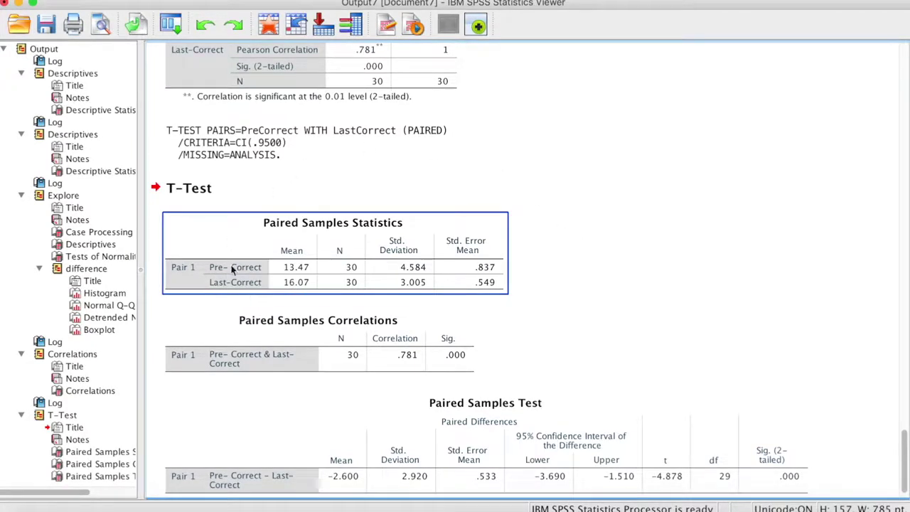
pyautogui.click(246, 325)
pyautogui.click(298, 241)
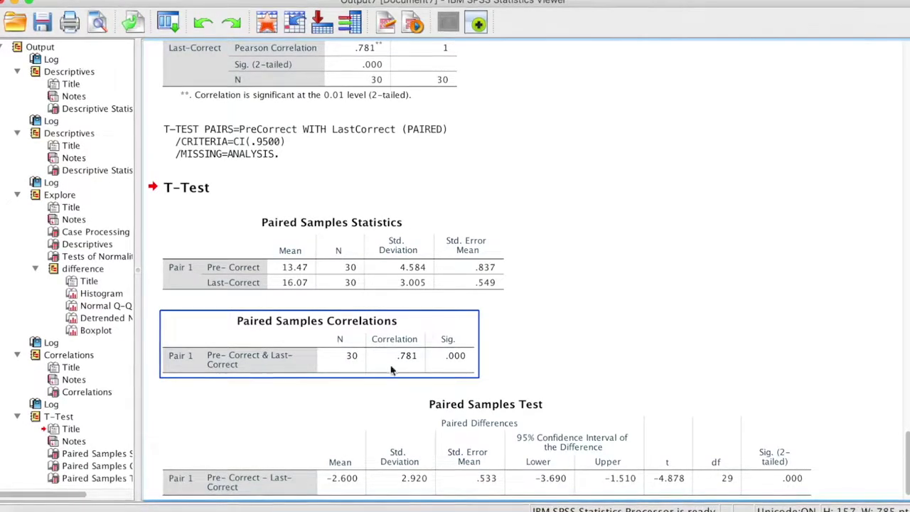
# Examine the Paired Samples Test table for the mean difference, confidence interval, t value and two-tailed significance
pyautogui.click(378, 403)
pyautogui.click(553, 330)
pyautogui.scroll(-2, 567, 325)
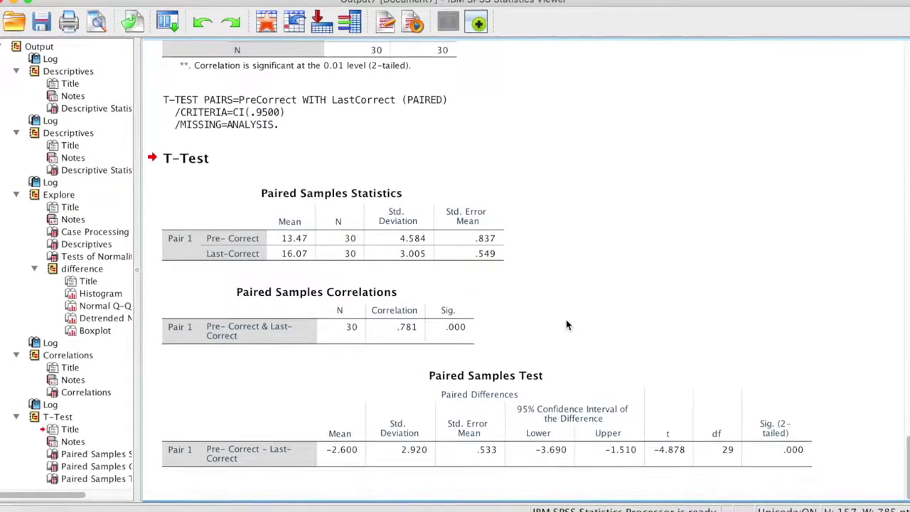
pyautogui.click(306, 469)
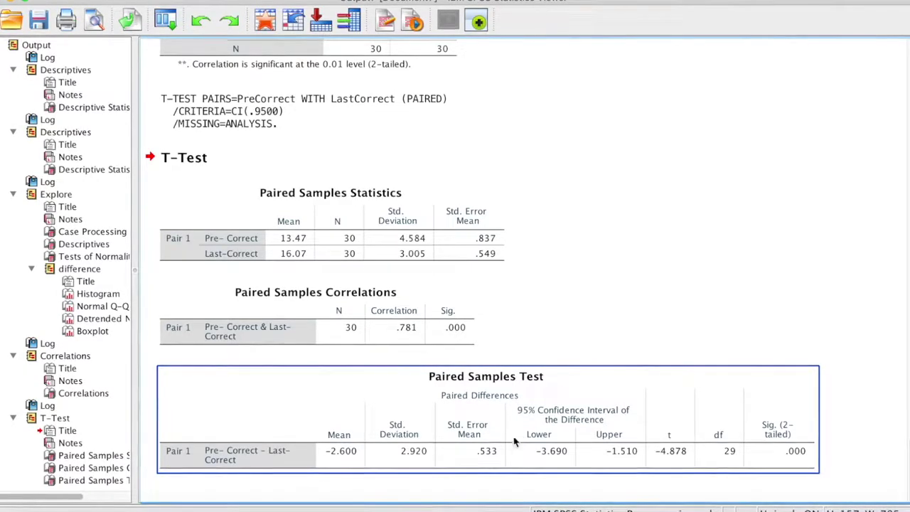
pyautogui.click(871, 451)
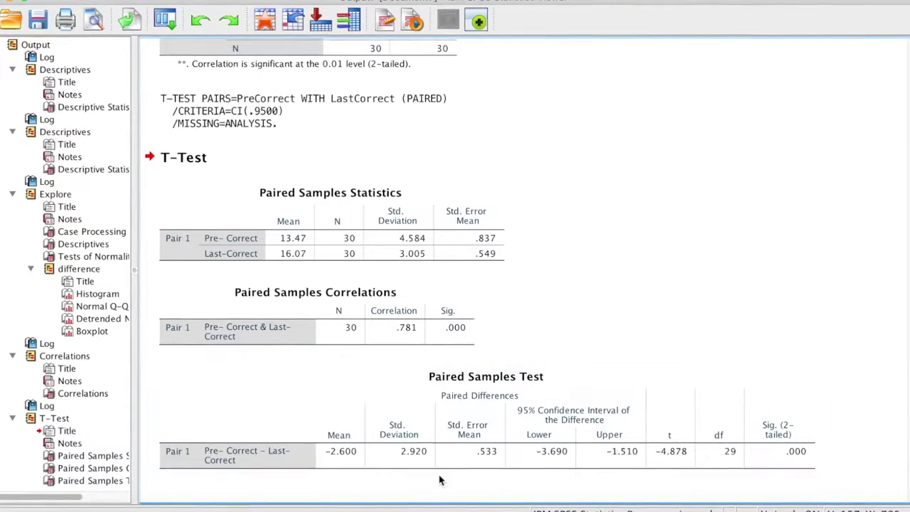
pyautogui.click(342, 470)
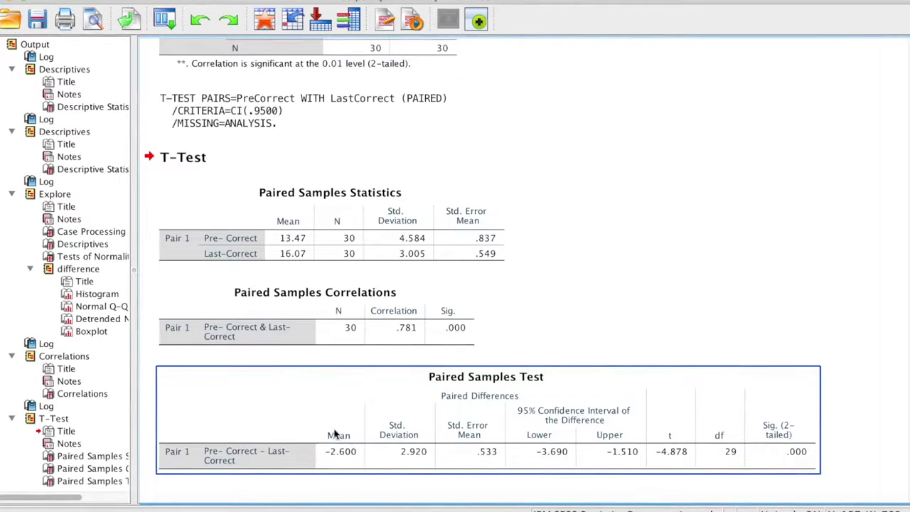